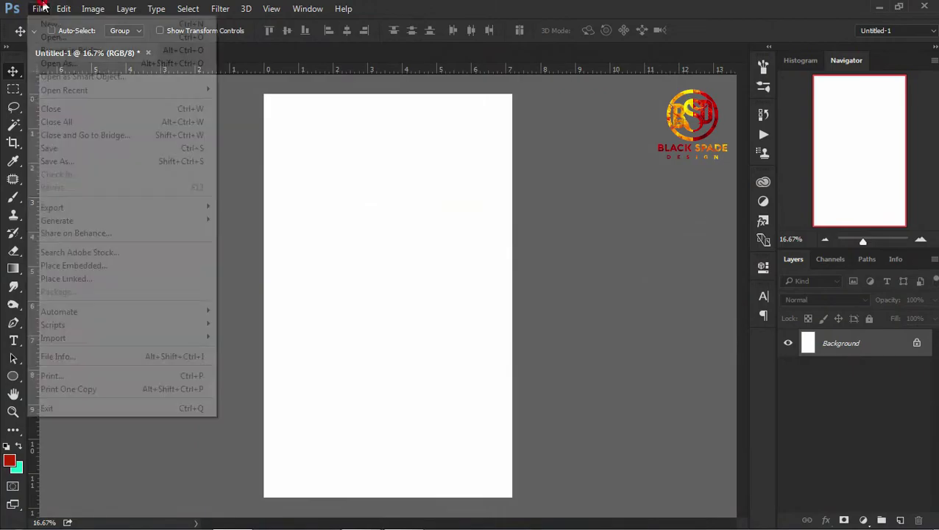
left_click(52, 35)
left_click(85, 255)
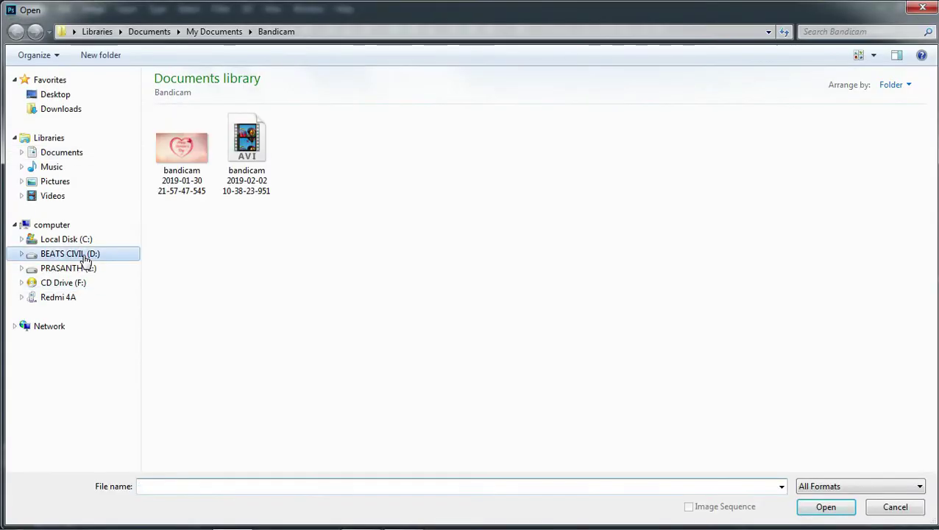
left_click(254, 340)
left_click(407, 334, "ctrl")
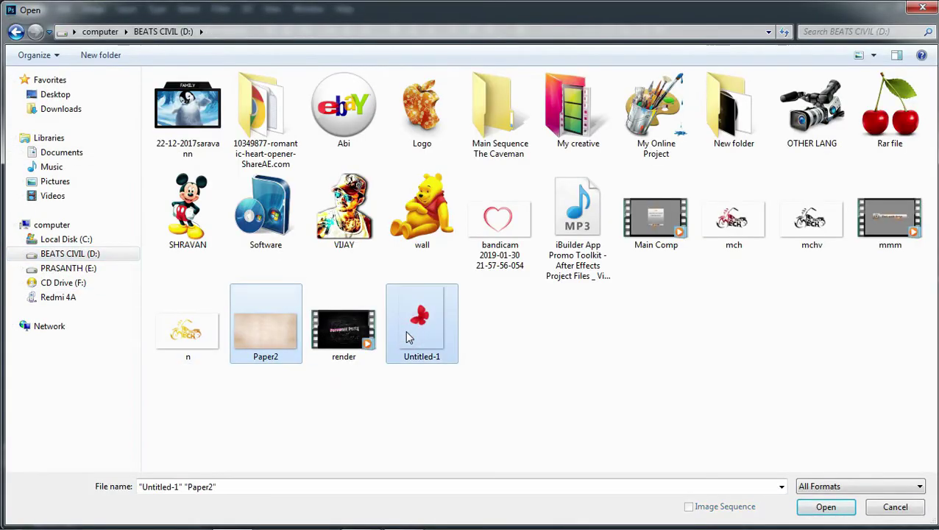
left_click(489, 274, "ctrl")
left_click(827, 507)
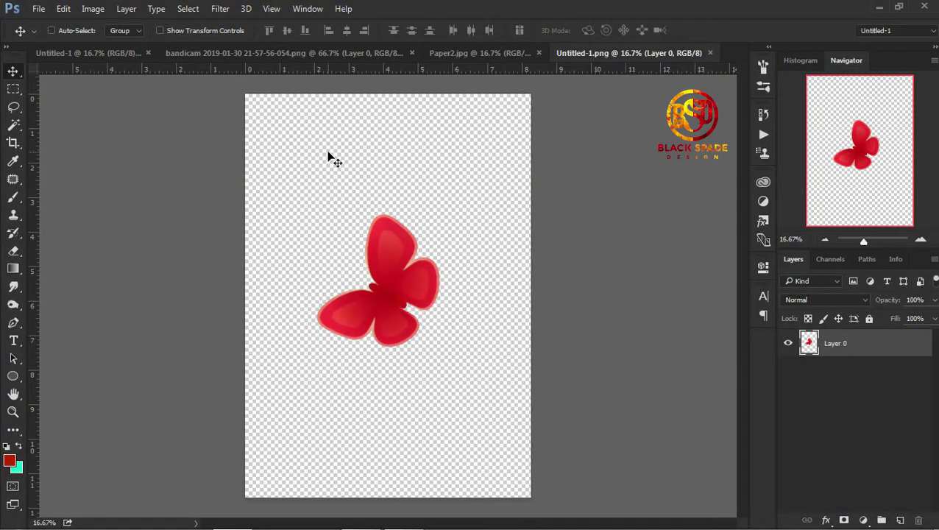
- Copy the Paper2 texture into the blank Untitled-1 document as a new layer
left_click(281, 57)
left_click(480, 52)
left_click_drag(221, 159, 329, 224)
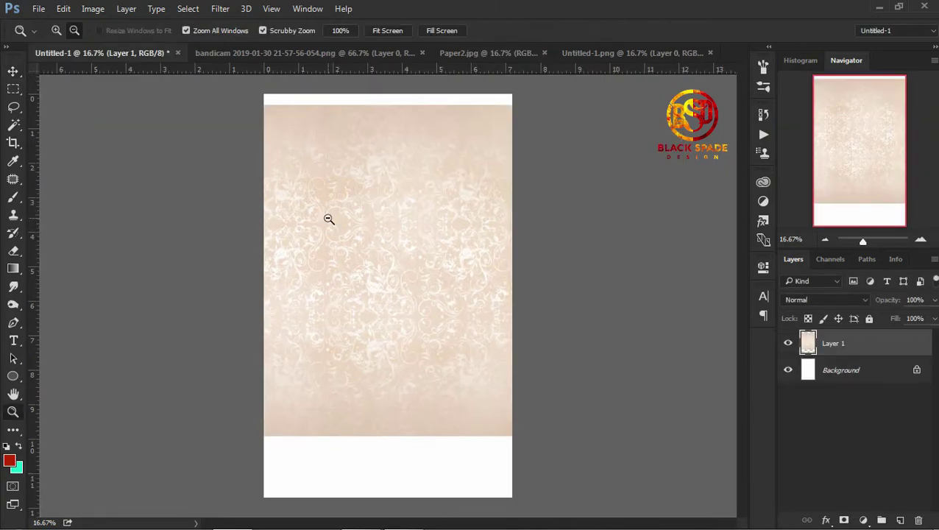
- Scale the paper texture up to about 130% and position it to cover the whole canvas
left_click(329, 219, "alt")
key("ctrl+t")
left_click_drag(595, 399, 663, 437)
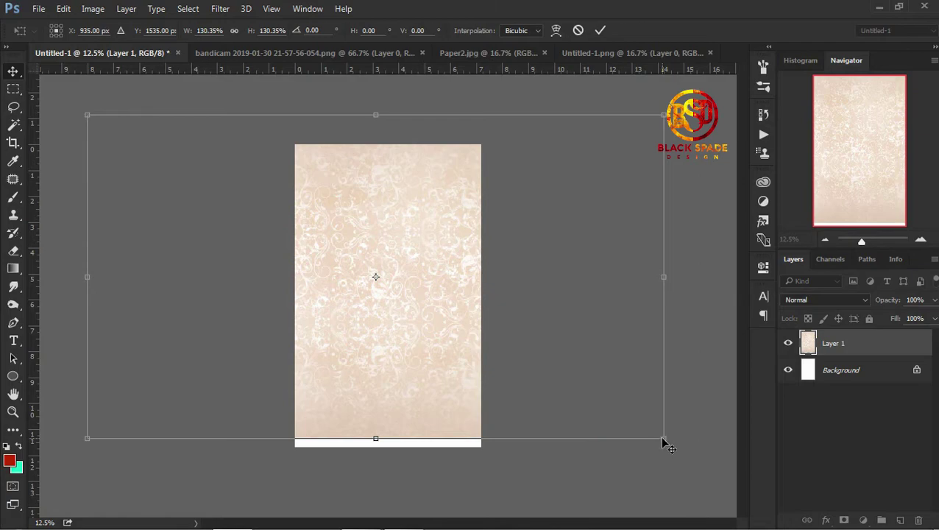
key("Return")
left_click_drag(408, 272, 409, 298)
key("ctrl+plus")
- Add a Hue/Saturation adjustment above the paper texture with Hue -11 and Saturation +14
left_click(863, 520)
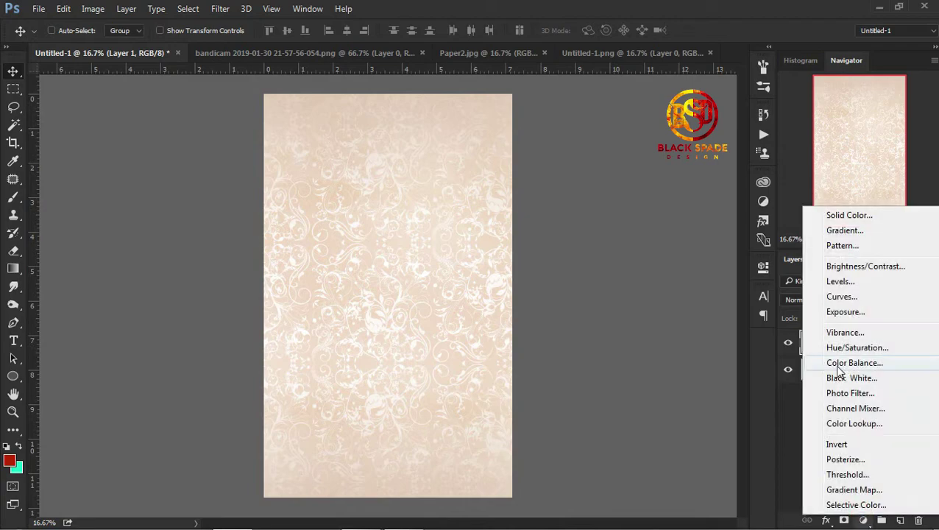
left_click(841, 348)
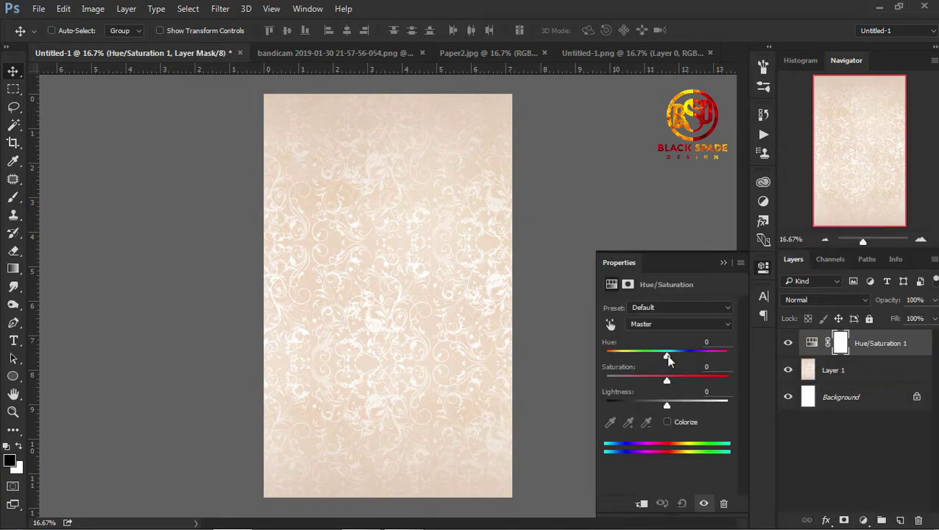
left_click_drag(674, 354, 677, 385)
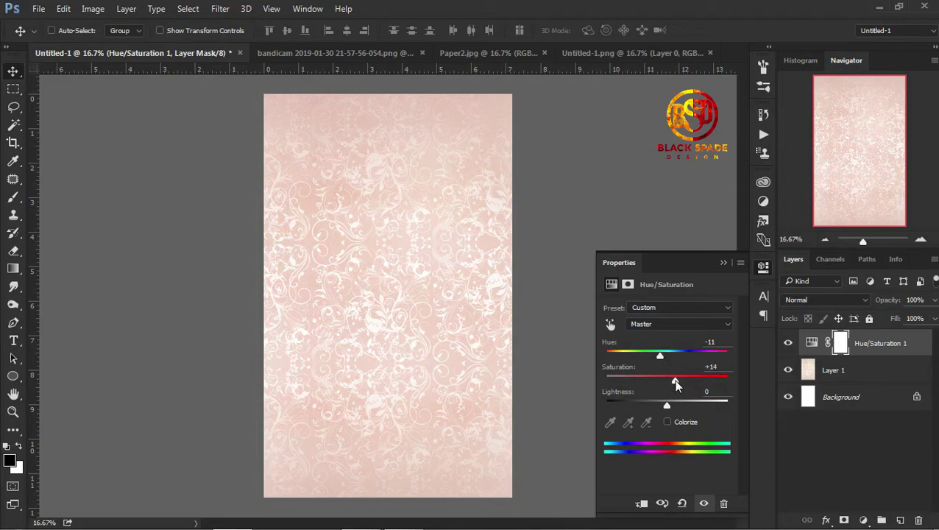
left_click(726, 263)
- Close the Paper2 image and copy the red heart outline into the Untitled-1 document
left_click(544, 52)
left_click(407, 54)
left_click_drag(260, 153, 366, 210)
- Enlarge the heart outline slightly and place it centred in the upper half of the canvas
key("ctrl+t")
mouse_move(415, 271)
left_mouse_down()
mouse_move(488, 330)
mouse_move(424, 260)
left_mouse_up()
key("Return")
key("ctrl+t")
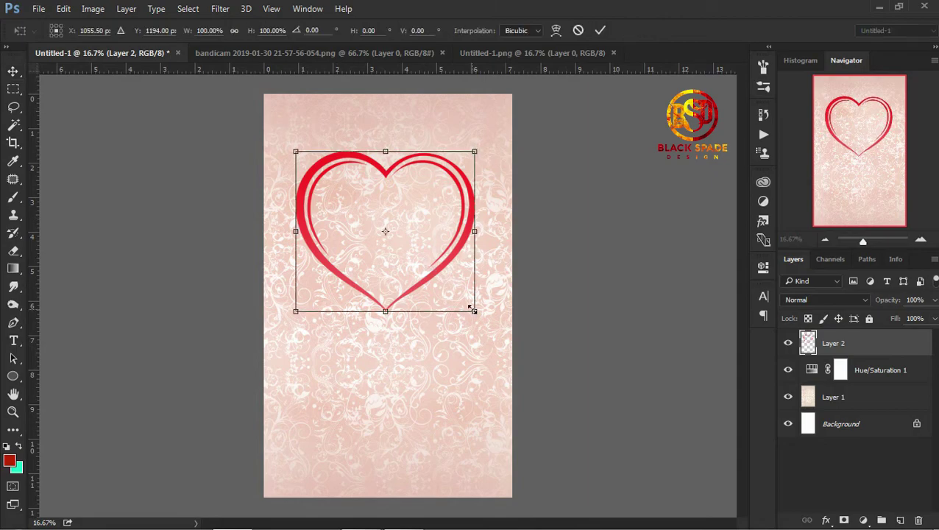
left_click_drag(474, 312, 480, 316)
key("Return")
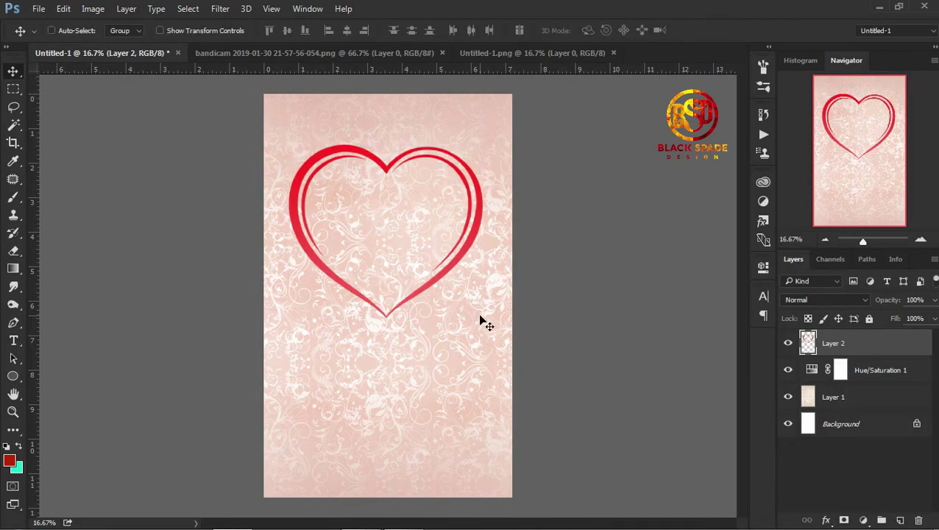
- Copy the red butterfly into the document, scale it down and flip it horizontally
left_click(551, 58)
left_click_drag(398, 279, 362, 193)
key("ctrl+t")
left_click_drag(411, 133, 368, 182)
right_click(362, 195)
left_click(390, 403)
key("Return")
- Shrink the butterfly further and set it on the upper-left curve of the heart outline
left_click_drag(352, 220, 322, 179)
key("ctrl+t")
left_click_drag(336, 145, 318, 155)
key("Return")
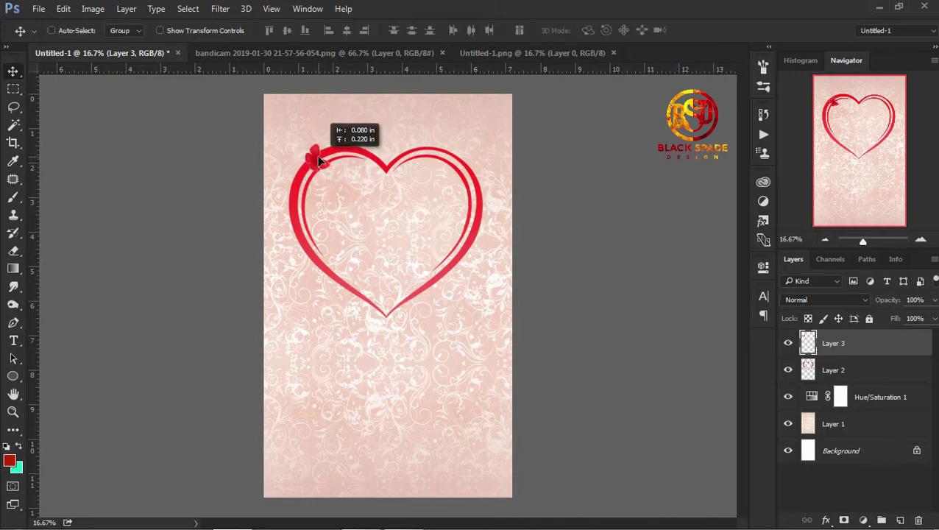
- Duplicate the butterfly and fit the copy just below the first one on the heart's upper-left curve
left_click_drag(886, 346, 903, 521)
mouse_move(329, 173)
left_mouse_down()
mouse_move(309, 180)
mouse_move(308, 193)
mouse_move(322, 170)
left_mouse_up()
key("ctrl+t")
key("Return")
- Duplicate the butterfly again, rotate the copy and place it further down the heart's left curve
left_click(423, 227, "ctrl+space")
left_click_drag(841, 343, 898, 519)
left_click_drag(318, 202, 304, 228)
key("ctrl+t")
left_click_drag(349, 240, 324, 270)
left_click_drag(306, 225, 337, 228)
key("Return")
- Add another rotated butterfly copy along the heart's left side, continuing the chain downward
left_click(841, 370)
left_click_drag(844, 343, 899, 520)
left_click_drag(300, 218, 319, 279)
key("ctrl+t")
left_click_drag(352, 296, 293, 257)
key("Return")
- Duplicate the last butterfly, transform the copy and position it along the left edge of the heart outline
left_click_drag(844, 343, 899, 520)
left_click_drag(303, 256, 348, 262)
key("ctrl+t")
key("Return")
left_click_drag(337, 247, 331, 240)
- Add a butterfly copy lower on the heart's left side and duplicate the butterfly at the upper-left edge
left_click_drag(844, 343, 899, 520)
left_click_drag(319, 224, 306, 295)
left_click(296, 213, "ctrl")
left_click_drag(844, 424, 900, 520)
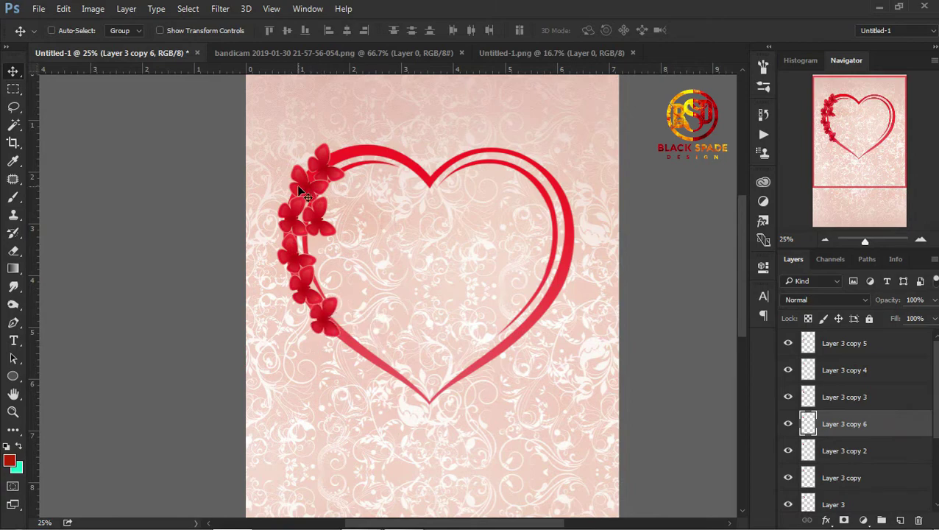
- Duplicate a butterfly, transform the copy and place it on the heart's lower-left diagonal
key("ctrl+j")
left_click_drag(342, 279, 414, 386)
key("ctrl+t")
key("Return")
- Extend the butterfly chain down to the heart's bottom tip with further rotated copies
left_click_drag(381, 358, 407, 381)
key("ctrl+t")
left_click_drag(440, 360, 440, 409)
key("Return")
key("ctrl+j")
left_click_drag(419, 373, 441, 399)
key("ctrl+t")
- Duplicate a lower-left butterfly and place the copy in a second row inside the heart's left edge
right_click(310, 280)
left_click(358, 287)
left_click_drag(846, 343, 900, 519)
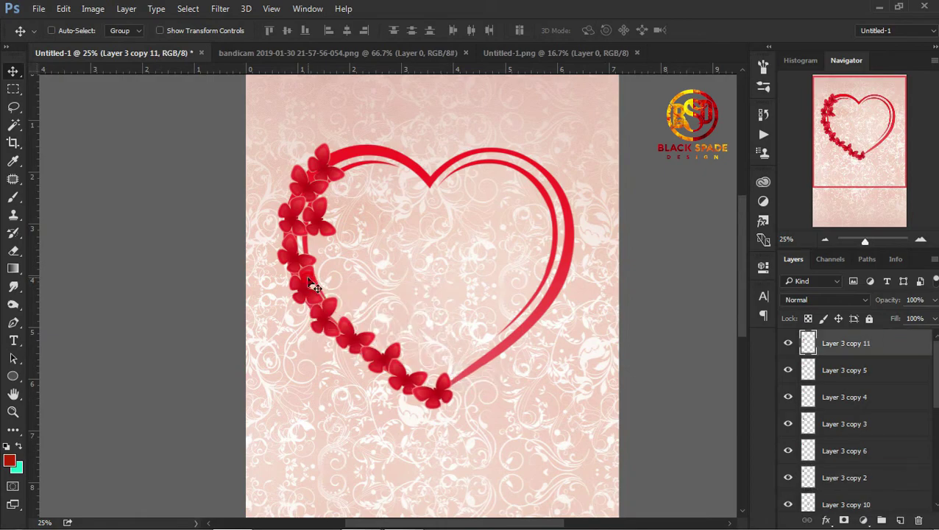
left_click_drag(310, 283, 330, 246)
- Duplicate the inner-row butterfly, rotate the copy and place it just below the original
left_click_drag(846, 343, 901, 518)
left_click_drag(326, 252, 338, 278)
key("ctrl+t")
left_click_drag(374, 304, 374, 244)
left_click_drag(334, 278, 337, 283)
key("Return")
- Duplicate two butterflies from the lower left and place the copies along the top of the heart's left lobe
right_click(331, 316)
left_click(379, 324)
left_click_drag(846, 477, 900, 520)
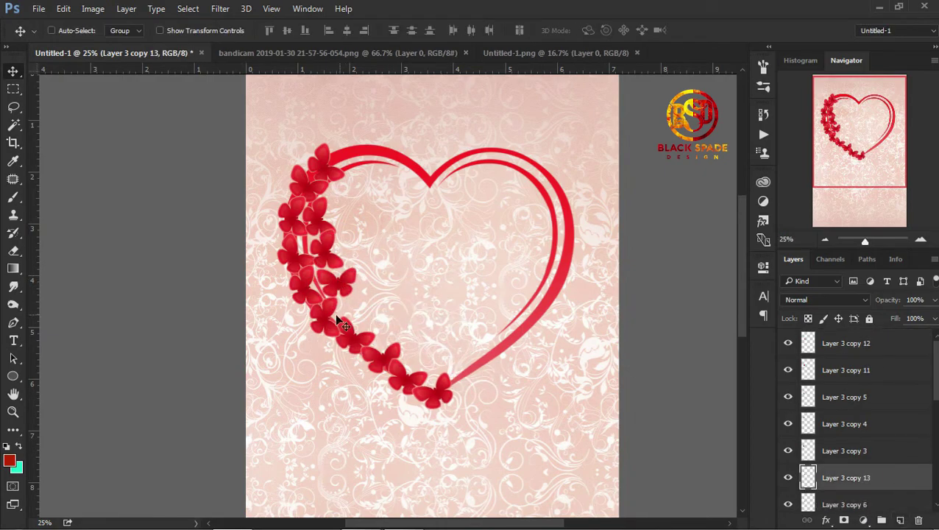
left_click_drag(319, 318, 341, 153)
right_click(397, 352)
left_click(447, 360)
left_click_drag(846, 498, 900, 520)
left_click_drag(397, 357, 394, 145)
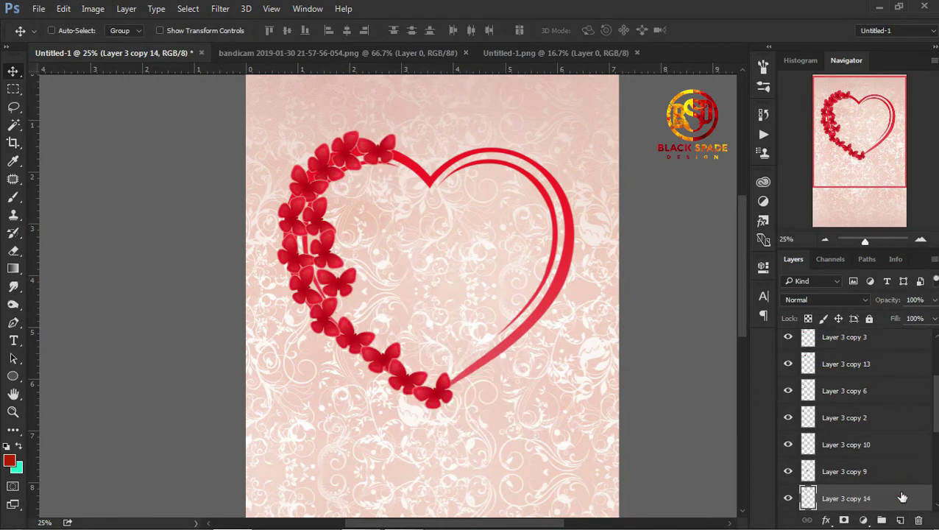
- Position a butterfly copy inside the left lobe and add another just above the heart's bottom tip
left_click_drag(346, 208, 340, 216)
left_click_drag(846, 498, 898, 518)
left_click_drag(347, 199, 426, 368)
- Duplicate a left-side butterfly and place the copy under the top row, near the heart's notch
right_click(324, 318)
left_click(345, 323)
left_click_drag(847, 391, 900, 520)
left_click_drag(363, 265, 389, 177)
- Add two butterfly copies, one inside the heart's lower-left curve and one beneath the top of the left lobe
right_click(337, 285)
left_click(361, 292)
left_click_drag(861, 346, 900, 519)
left_click_drag(330, 291, 345, 310)
left_click_drag(861, 346, 900, 520)
left_click_drag(345, 311, 364, 160)
- Fill more gaps with butterfly copies on the heart's inner left side and beside the top notch
left_click(846, 423)
left_click_drag(412, 353, 326, 295)
right_click(296, 263)
left_click(318, 268)
left_click_drag(858, 498, 900, 519)
left_click_drag(297, 255, 361, 265)
left_click_drag(857, 499, 900, 520)
left_click_drag(355, 268, 407, 161)
- Add a rotated butterfly copy on the outline just right of the heart's bottom tip
right_click(432, 364)
left_click(455, 371)
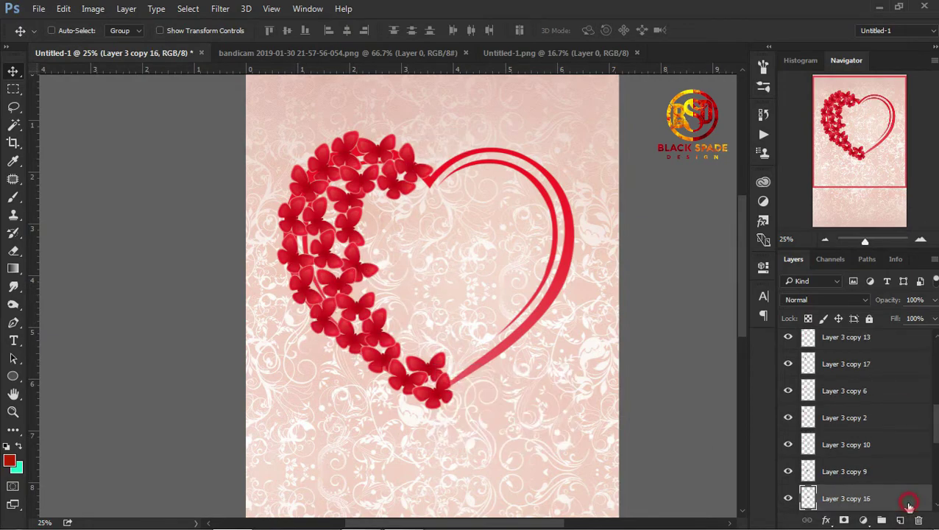
key("ctrl+t")
left_click_drag(507, 375, 462, 369)
key("Return")
- Duplicate two inner-left butterflies and place the copies along the inner edge of the lower-left curve
right_click(368, 298)
left_click(389, 304)
left_click_drag(857, 343, 900, 519)
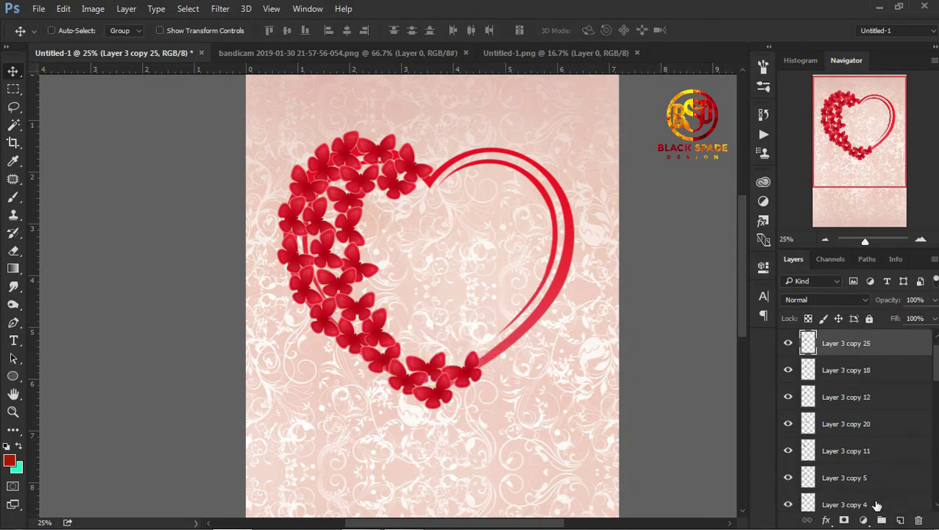
left_click_drag(358, 306, 418, 343)
right_click(344, 283)
left_click(366, 290)
left_click_drag(892, 397, 900, 519)
left_click_drag(344, 286, 387, 297)
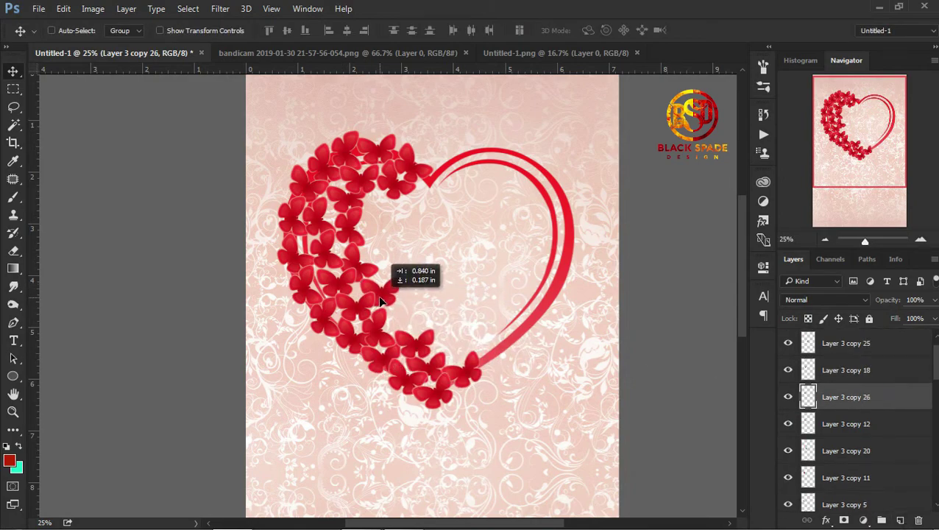
- Duplicate an inner-left butterfly and place the copy just below the heart's top notch
right_click(320, 260)
left_click(342, 267)
left_click_drag(875, 478, 901, 519)
left_click_drag(343, 246, 451, 194)
- Add butterfly copies along the inner edge of the left lobe and select the butterfly directly below them
right_click(473, 361)
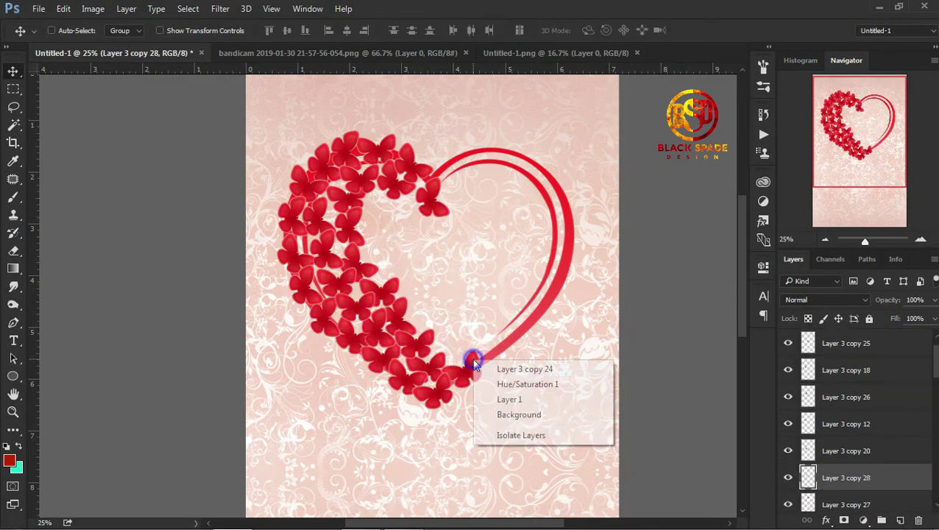
left_click(494, 367)
left_click_drag(370, 228, 371, 225)
right_click(352, 259)
left_click(374, 278)
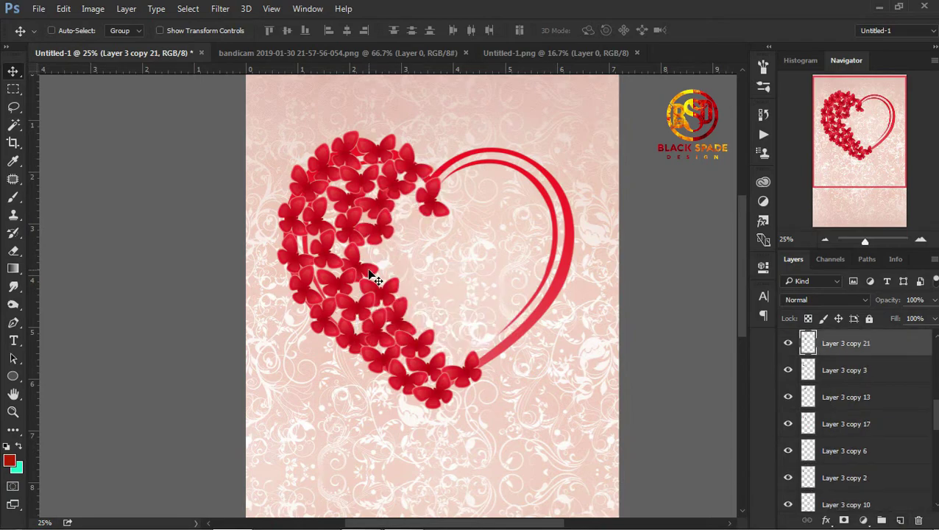
- Duplicate the inner left-lobe butterfly and place the copy above the bottom tip, toward the heart's right side
right_click(388, 235)
left_click(409, 242)
left_click_drag(894, 502, 900, 518)
left_click_drag(397, 224, 469, 343)
- Duplicate the butterfly on the lower inner edge and move the copy up into the left half's inner gap
right_click(398, 307)
left_click(415, 312)
left_click_drag(899, 339, 900, 519)
left_click_drag(341, 266, 333, 214)
- Add two more butterfly copies, one below the top notch and one on the outline's lower-right diagonal
right_click(342, 276)
left_click(362, 284)
left_click_drag(899, 341, 900, 519)
left_click_drag(351, 258, 425, 186)
left_click_drag(899, 342, 901, 519)
left_click_drag(423, 184, 490, 342)
- Add butterfly copies on the heart's lower-right diagonal and inside the gap in the middle of the left half
right_click(435, 345)
left_click(452, 351)
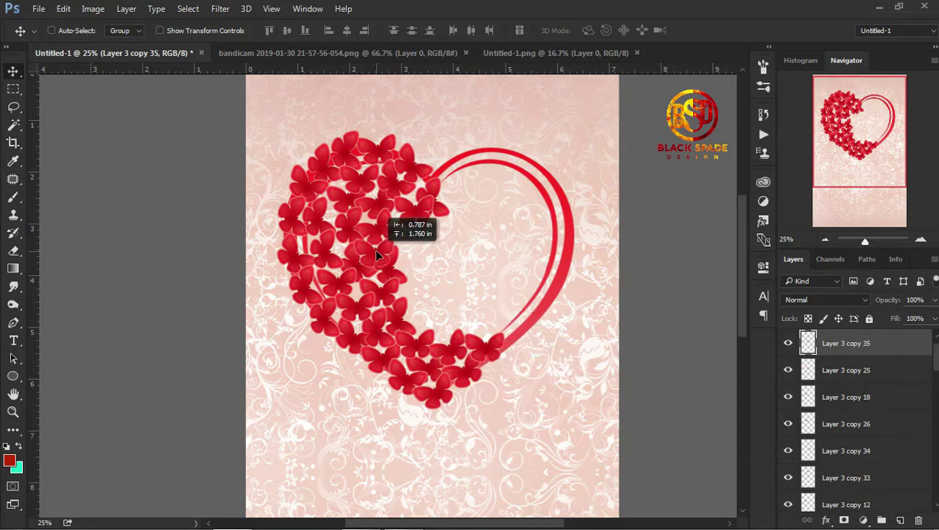
right_click(398, 269)
left_click(414, 276)
left_click_drag(894, 499, 898, 518)
- Duplicate butterflies and stack the copies down the heart's center toward its lower part
right_click(295, 228)
left_click(311, 234)
left_click_drag(309, 230, 462, 321)
key("ctrl+t")
left_click_drag(483, 373, 430, 302)
left_click_drag(897, 499, 900, 519)
left_click_drag(418, 308, 432, 333)
- Duplicate a butterfly from the heart's lower middle and place the copy on the outline just right of the top notch
right_click(458, 337)
left_click(474, 343)
left_click_drag(897, 499, 900, 518)
left_click_drag(453, 349, 458, 169)
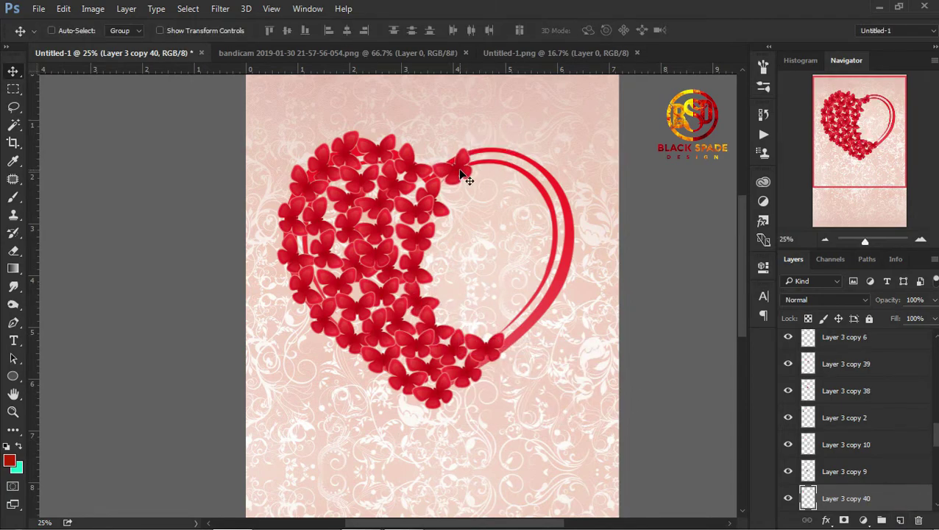
- Add two more butterfly copies, one on the lower-right outline and one beside it in the heart's lower inner area
right_click(450, 226)
left_click(467, 234)
key("ctrl+j")
left_click_drag(483, 298, 503, 332)
right_click(509, 315)
left_click(525, 322)
left_click_drag(896, 499, 901, 519)
left_click_drag(518, 344, 463, 326)
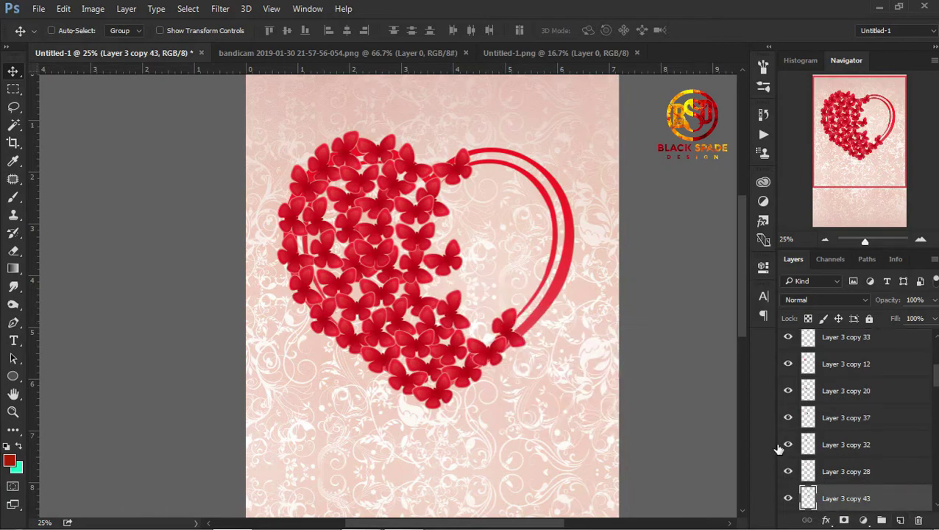
- Select a butterfly on the inner edge of the filled area and shift it slightly down and left to close the gap
right_click(438, 304)
left_click(441, 312)
left_click_drag(446, 251, 436, 263)
- Duplicate the butterfly at the left half's center twice and place the copies below each other inside the upper right half
right_click(376, 250)
left_click(391, 258)
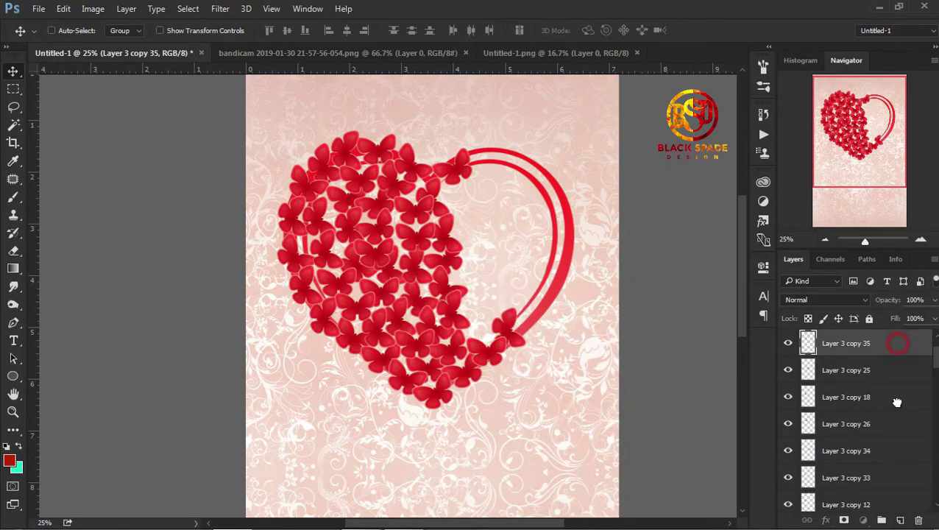
left_click_drag(899, 348, 900, 519)
left_click_drag(439, 265, 520, 208)
left_click_drag(899, 346, 901, 519)
left_click_drag(480, 191, 481, 237)
- Add two butterfly copies in the left lobe to cover the remaining gaps near its outer edge
left_click_drag(900, 498, 900, 520)
left_click_drag(467, 238, 336, 201)
right_click(325, 309)
left_click(338, 317)
left_click_drag(900, 444, 900, 520)
left_click_drag(328, 304, 342, 254)
- Select and shift butterflies in the heart's lower middle and inner right edge to close the gaps between them
right_click(325, 243)
left_click(336, 253)
right_click(369, 287)
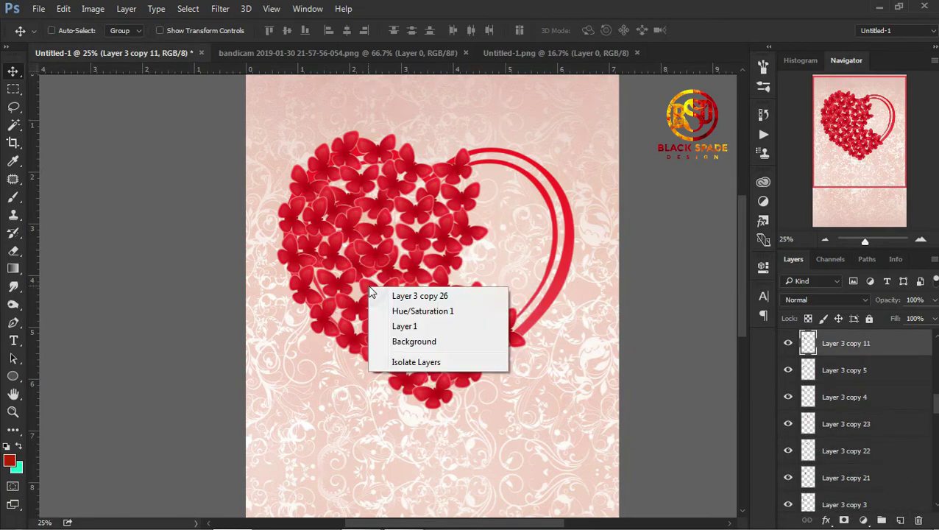
left_click(380, 296)
left_click_drag(403, 300, 408, 310)
right_click(456, 262)
left_click(507, 270)
left_click_drag(471, 295, 451, 297)
- Duplicate the butterfly beside the bottom tip, and duplicate a central butterfly toward the inner right edge of the filled area
right_click(399, 371)
left_click(409, 379)
key("ctrl+j")
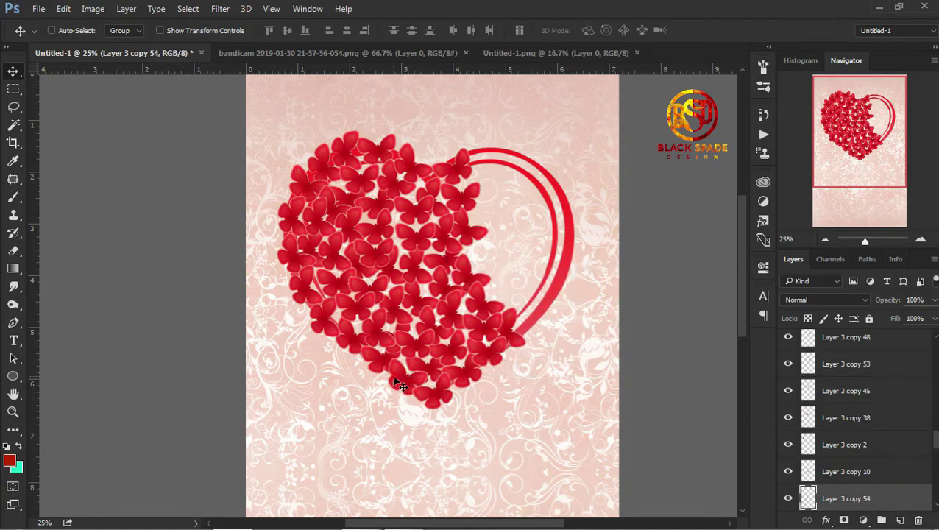
right_click(465, 263)
left_click(475, 273)
left_click_drag(904, 364, 900, 519)
left_click_drag(501, 300, 531, 309)
- Duplicate a butterfly from the upper inner right area and place the copy on the outline's lower-right side
right_click(460, 194)
left_click(470, 204)
left_click_drag(903, 347, 900, 520)
left_click_drag(487, 229, 566, 329)
- Add two butterfly copies, one on top of the right lobe's outline and one at the right edge of the filled area
right_click(415, 211)
left_click(425, 220)
left_click_drag(909, 499, 900, 519)
left_click_drag(493, 281, 565, 226)
right_click(450, 245)
left_click(460, 255)
left_click_drag(918, 498, 900, 520)
left_click_drag(496, 168, 529, 172)
- Move the butterfly in the lower left of the heart outward to cover the gap near the outline
right_click(329, 308)
left_click(339, 318)
left_click_drag(329, 309, 297, 305)
right_click(301, 293)
left_click(311, 302)
left_click(397, 294, "alt")
- Duplicate a butterfly, place the copy outside the heart at its lower left, and transform it as a loose butterfly
right_click(418, 152)
left_click(428, 161)
left_click_drag(905, 344, 901, 520)
left_click_drag(310, 335, 292, 305)
key("ctrl+t")
key("Return")
- Duplicate the loose butterfly, scale the copy down, and place it above the first one near the poster's left edge
left_click_drag(907, 343, 899, 520)
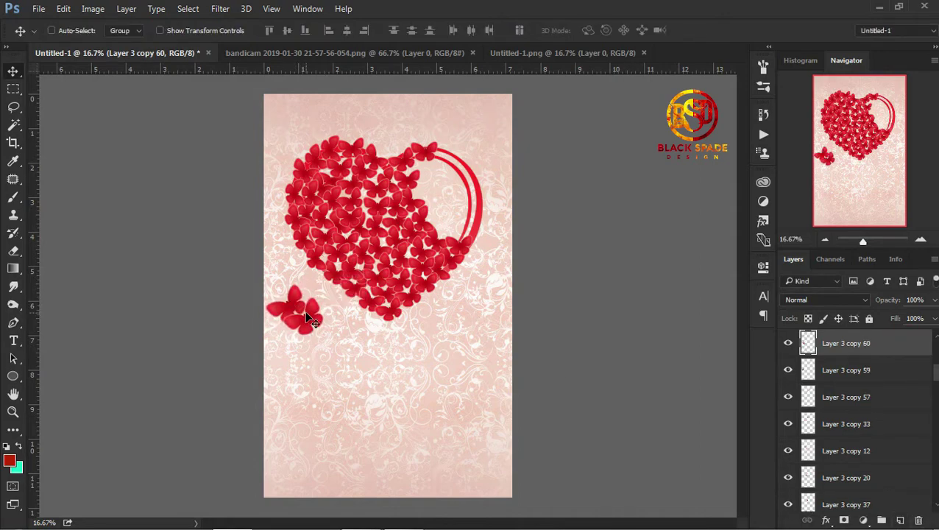
key("ctrl+t")
left_click_drag(324, 295, 281, 286)
key("Return")
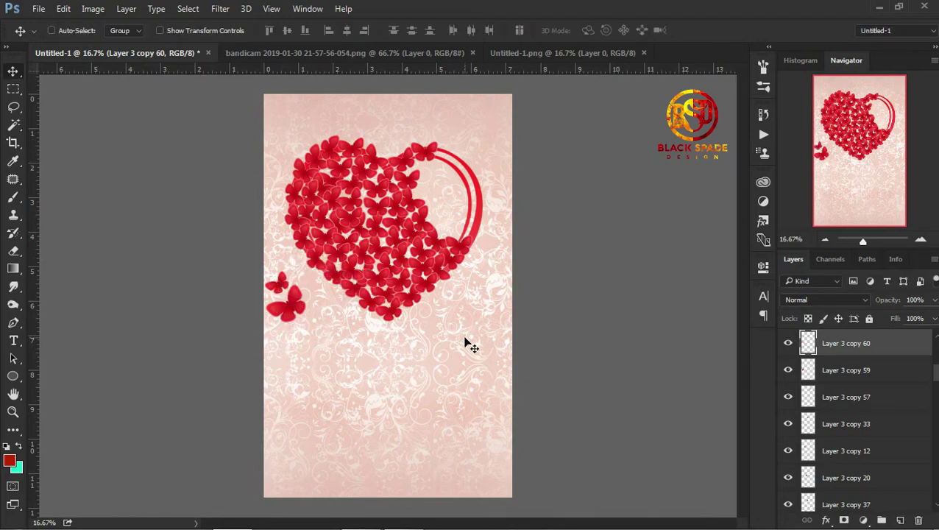
- Duplicate the small loose butterfly, shrink the copy further, and place it to the right of the largest loose one
key("ctrl+j")
left_click_drag(283, 278, 326, 301)
key("ctrl+t")
key("Return")
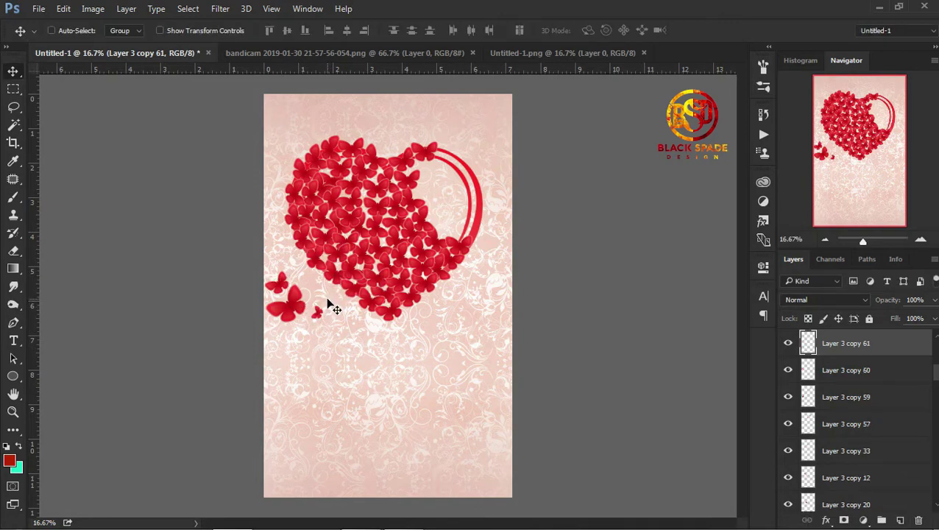
key("z")
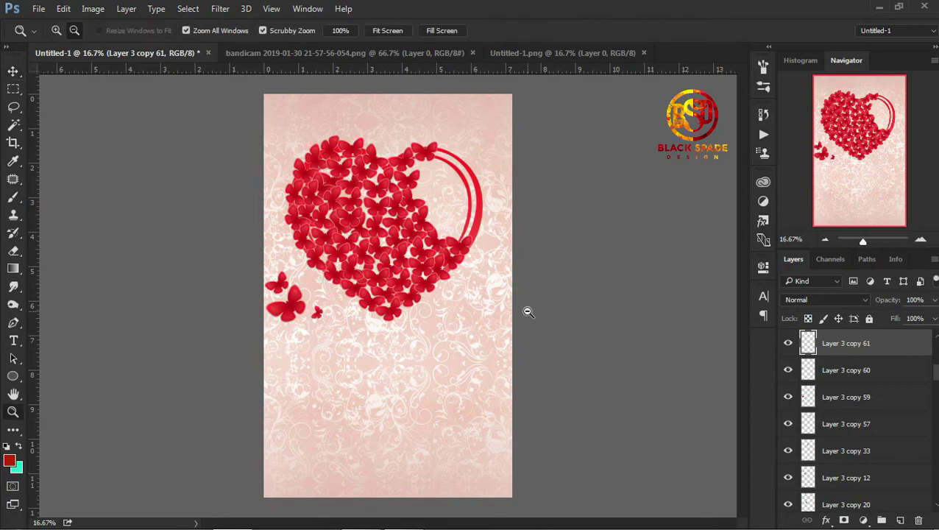
key("ctrl+plus")
key("ctrl+minus")
key("v")
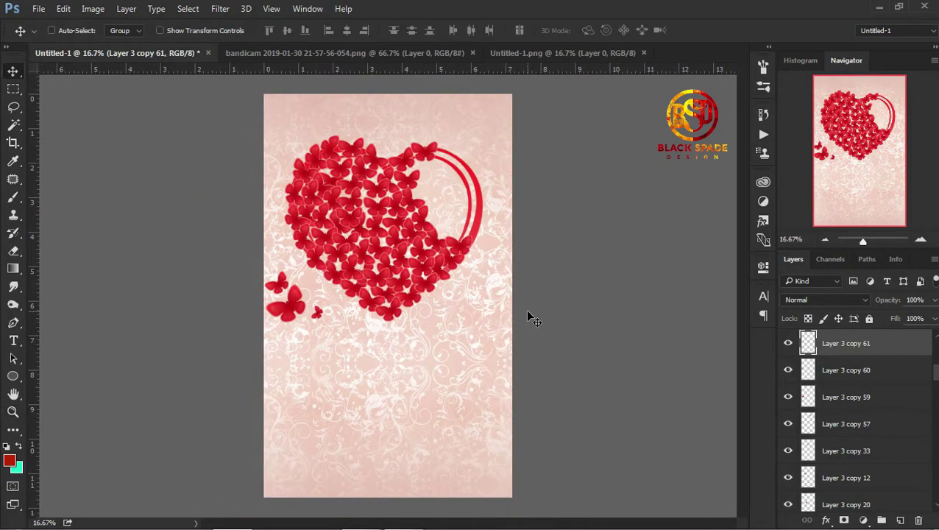
- Create a text box across the poster's lower part and paste in the text "Happy Valentine Day"
left_click(14, 341)
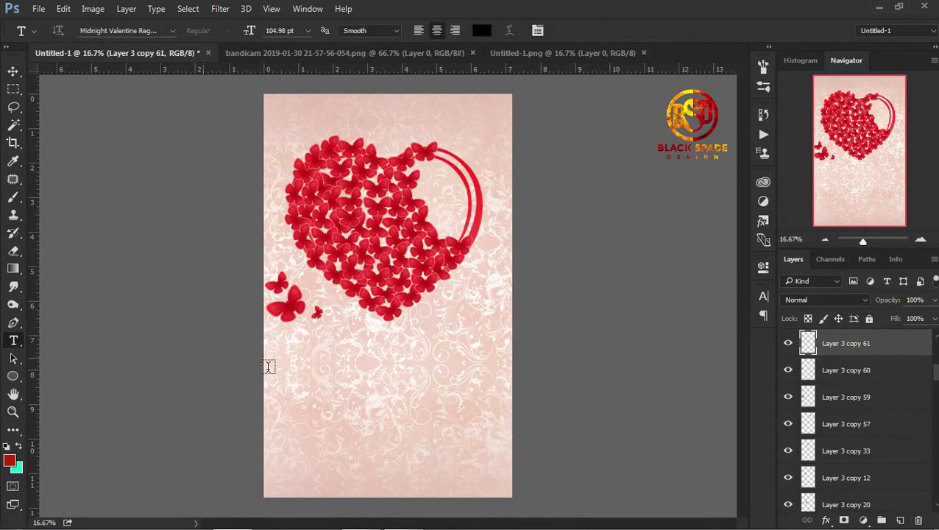
left_click_drag(259, 356, 538, 505)
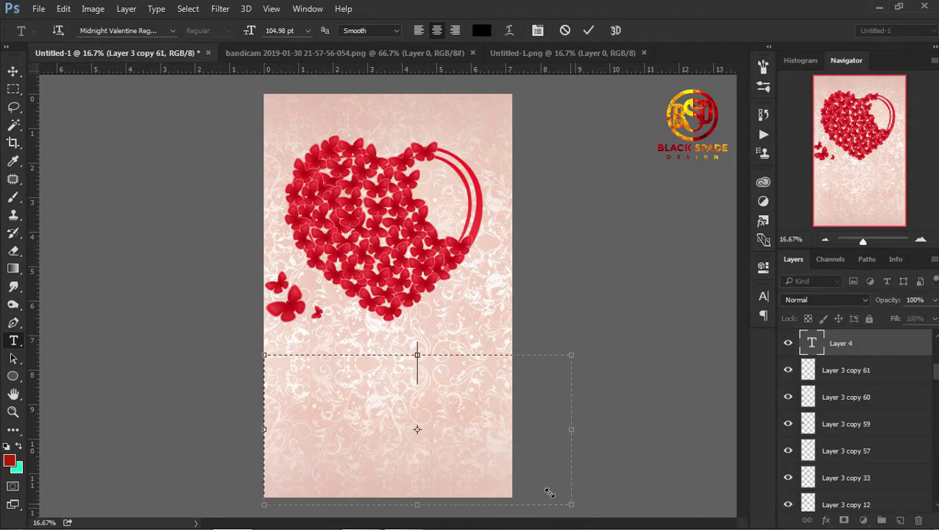
key("ctrl+v")
- Enlarge the "Valentine Day" line and slightly reduce the size of "Happy"
left_click_drag(489, 444, 323, 421)
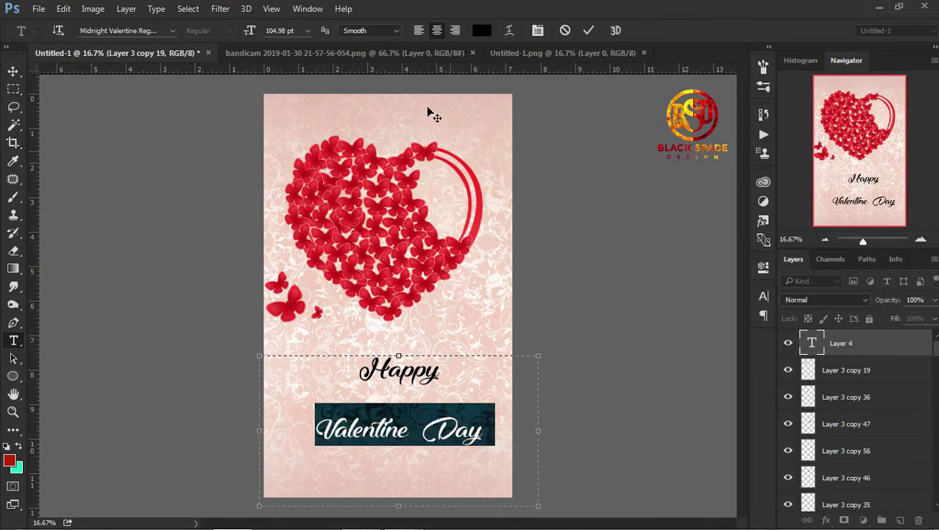
left_click_drag(252, 31, 269, 30)
left_click_drag(446, 371, 362, 368)
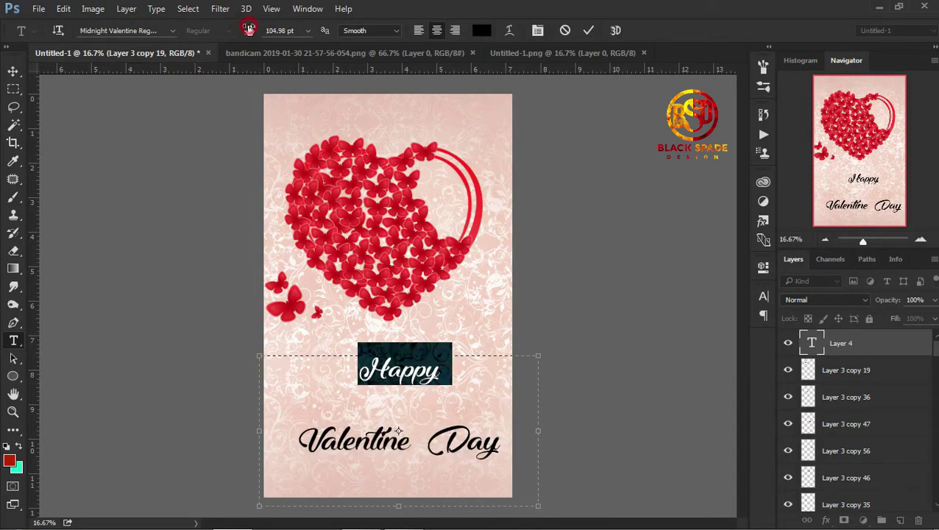
left_click_drag(249, 28, 241, 32)
- Choose a new leading for both lines of the greeting and commit the text
left_click_drag(502, 451, 344, 355)
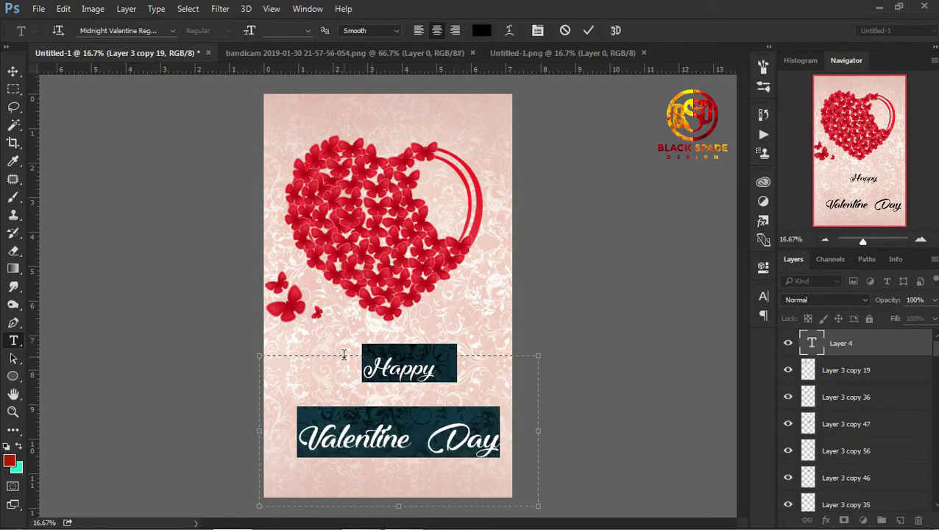
left_click(538, 31)
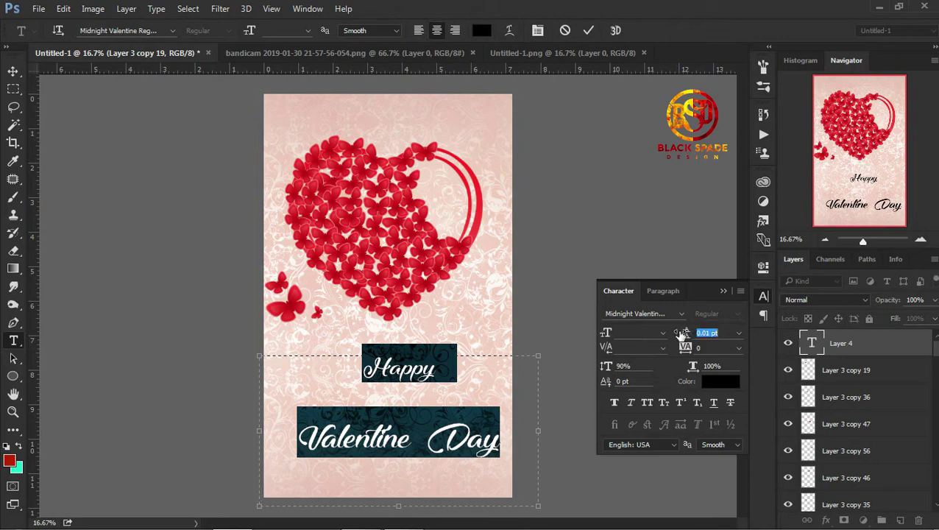
left_click(738, 333)
left_click(724, 232)
left_click(589, 31)
key("v")
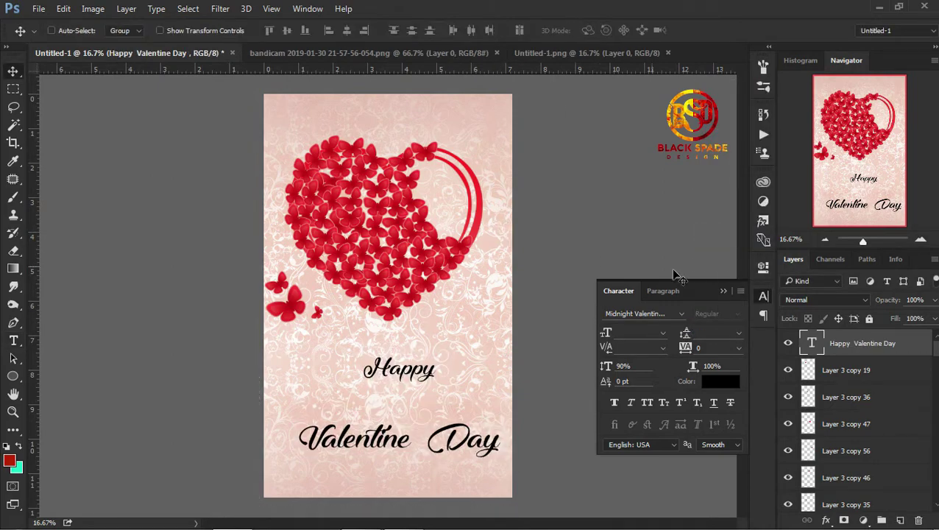
- Move the greeting up and left to center it below the heart, and rasterize its text layer
left_click(723, 292)
left_click_drag(461, 433, 448, 419)
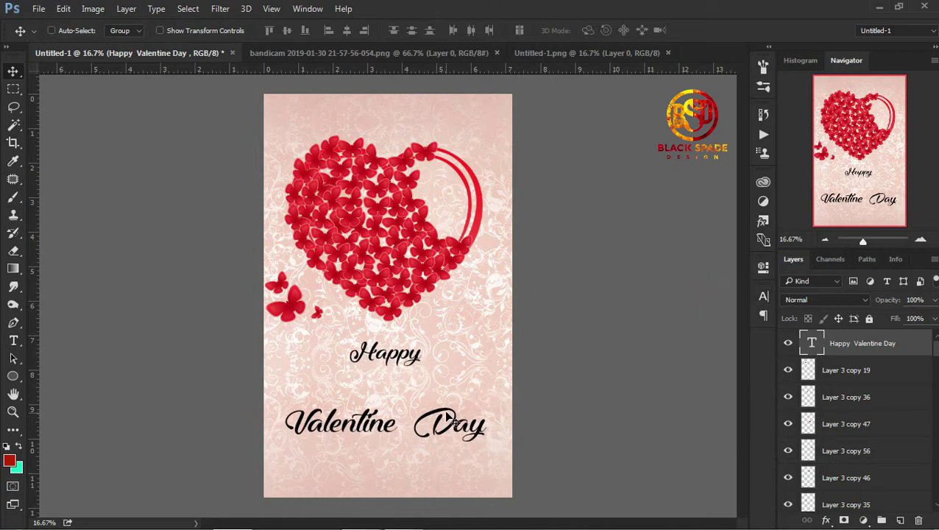
right_click(869, 343)
left_click(660, 301)
- Outline the word "Happy" with the Lasso tool and cut it onto its own layer
left_click(12, 106)
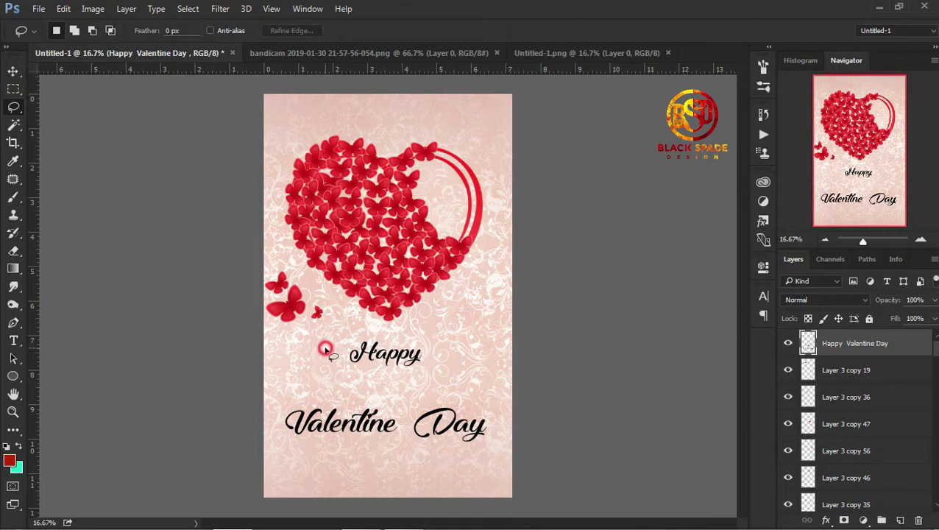
left_click_drag(328, 389, 326, 348)
right_click(387, 356)
left_click(475, 191)
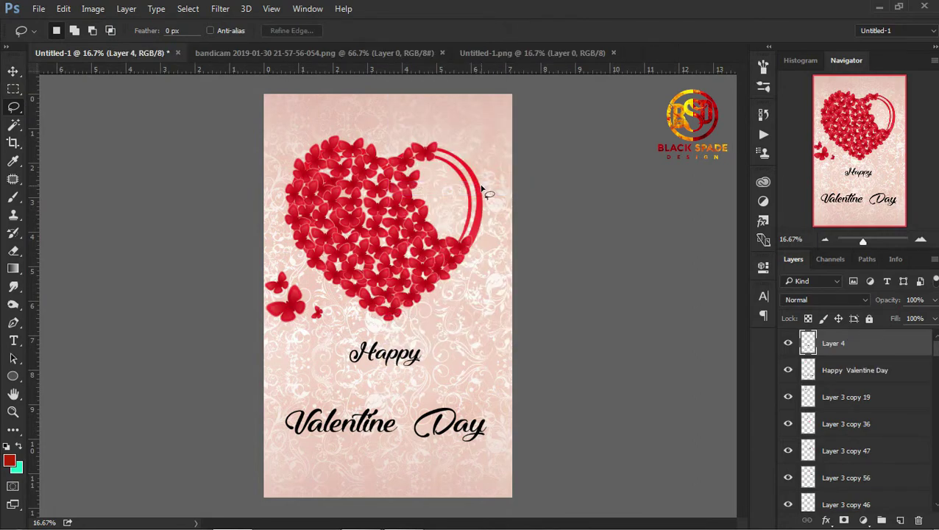
- Move "Happy" down closer to "Valentine Day" and shift the "Valentine Day" line slightly up and left
key("v")
left_click_drag(405, 372, 396, 392)
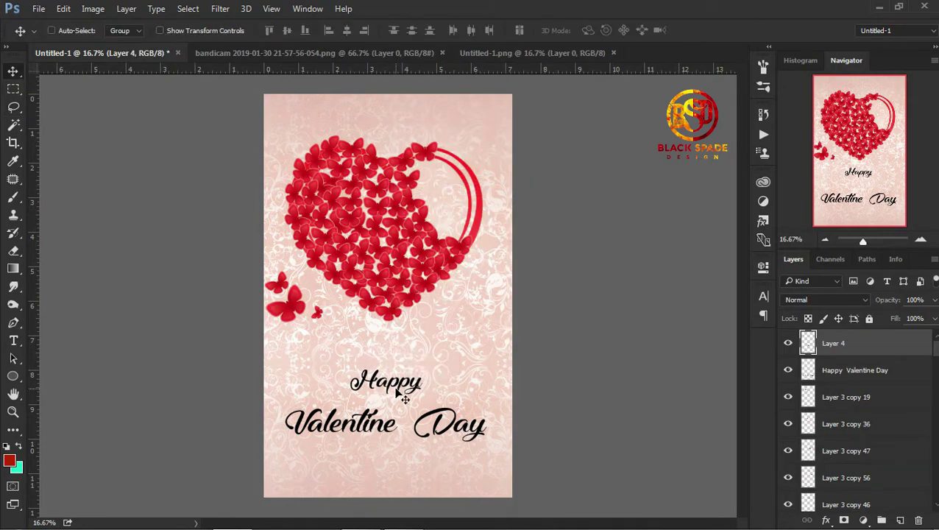
right_click(370, 434)
left_click(397, 436)
left_click_drag(388, 436, 382, 432)
- Apply a linear pink-to-red Gradient Overlay to "Valentine Day" at 90° with the scale set to 143%
left_click(825, 519)
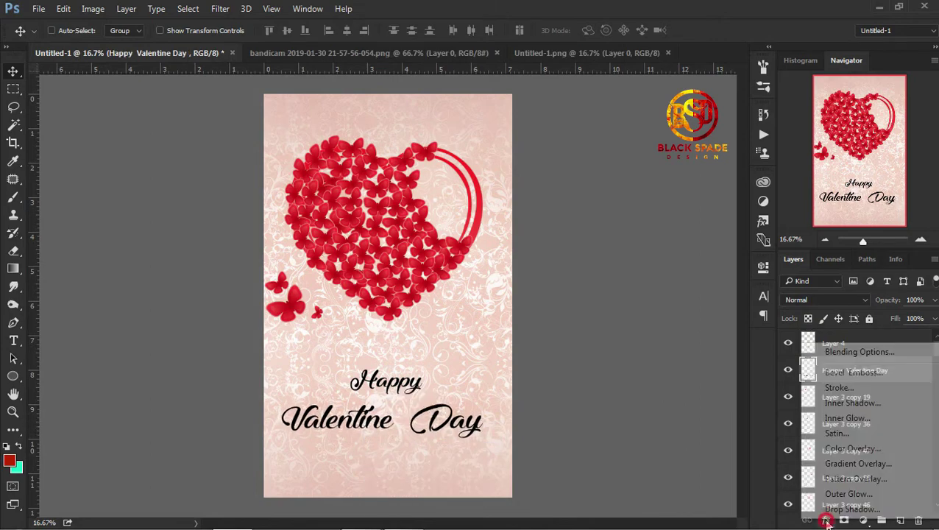
left_click(841, 467)
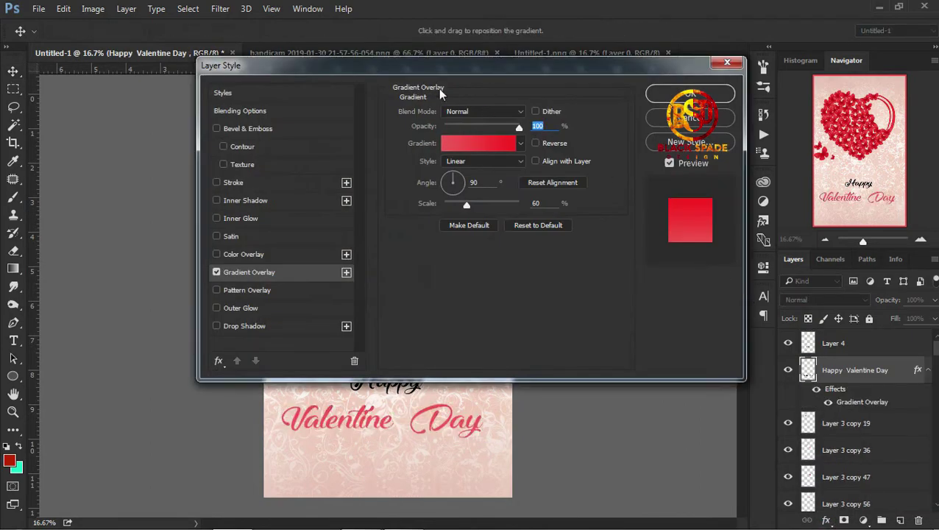
left_click_drag(359, 70, 684, 102)
left_click(780, 176)
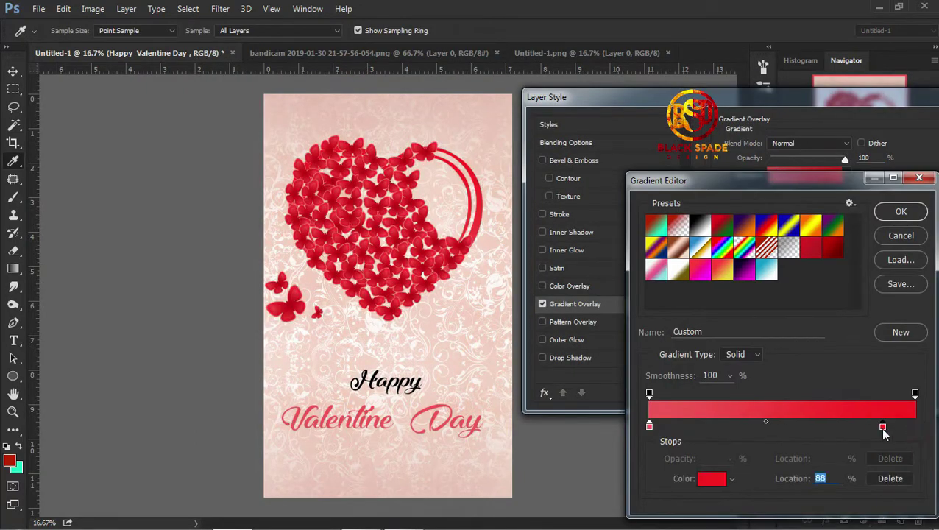
left_click(901, 211)
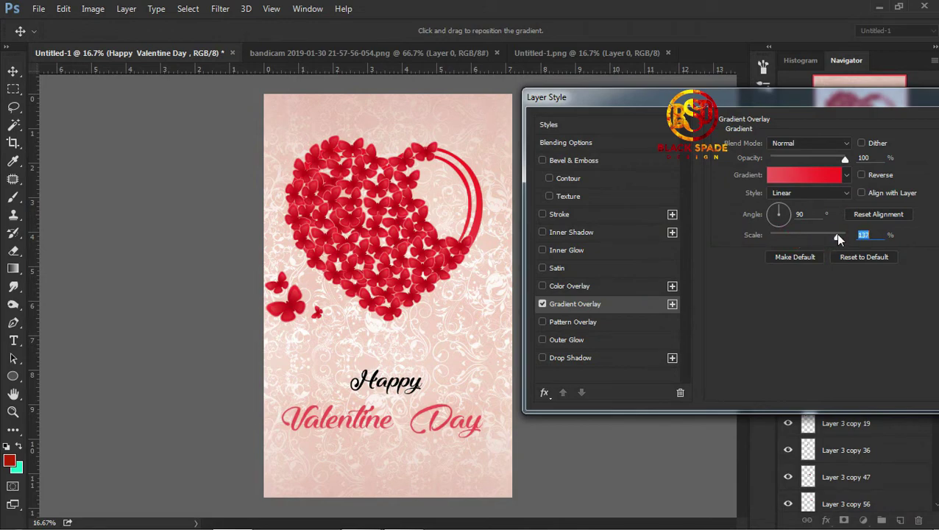
left_click_drag(841, 232, 836, 233)
left_click_drag(882, 104, 797, 118)
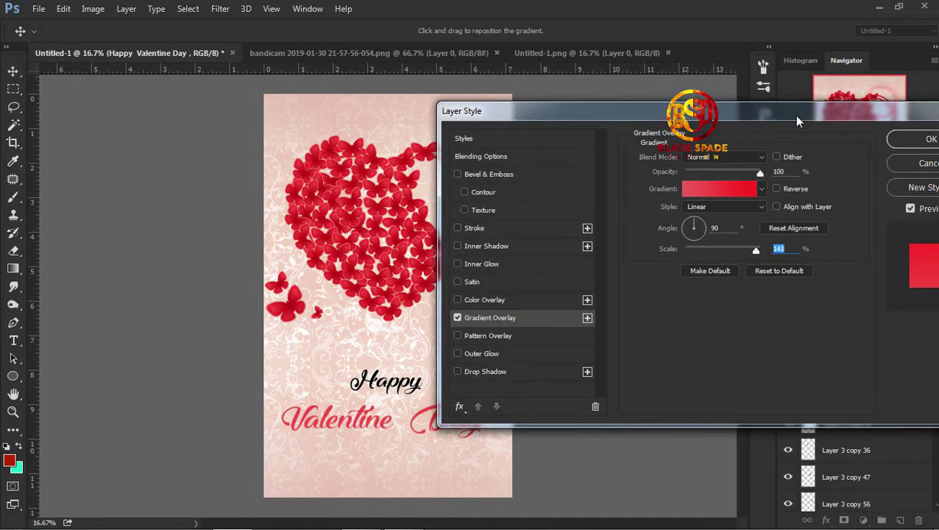
left_click(920, 140)
- Give "Happy" the same red Gradient Overlay and a Bevel & Emboss with 251% depth and 8 px size
right_click(418, 388)
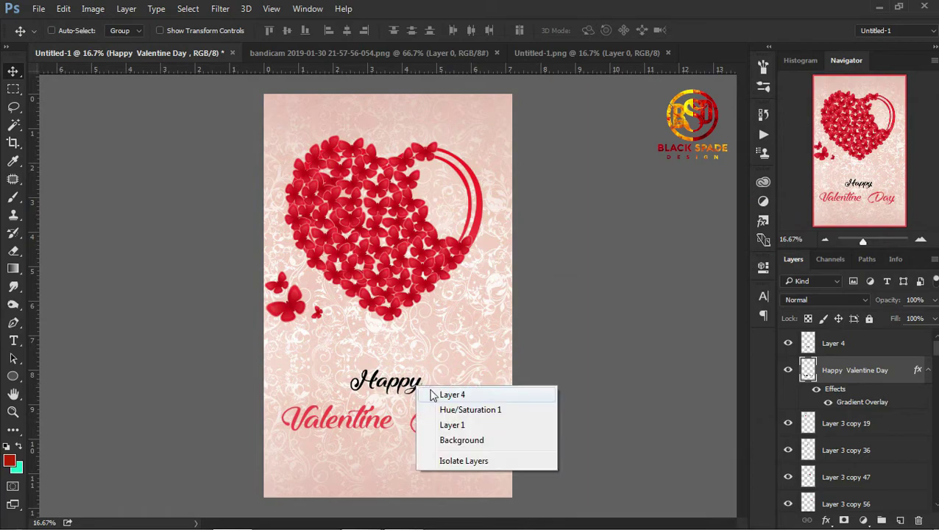
left_click(449, 390)
left_click(856, 458)
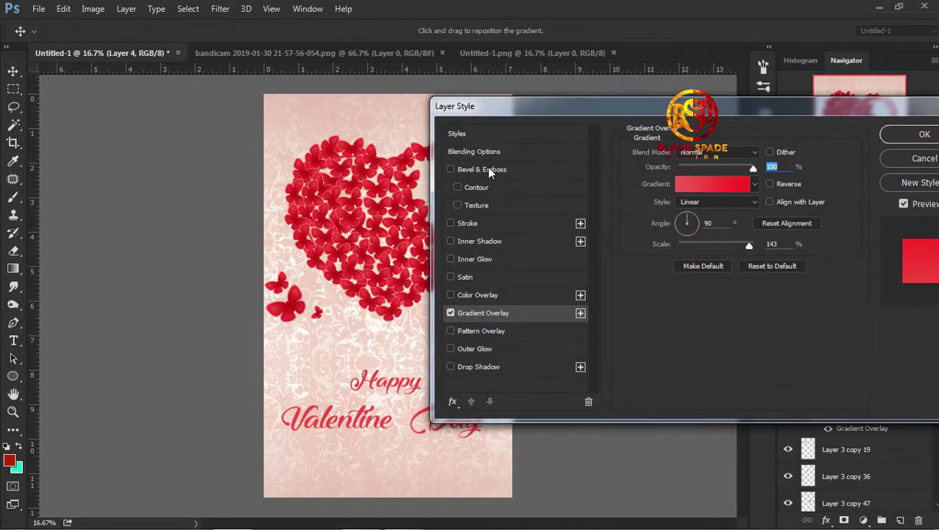
left_click(488, 170)
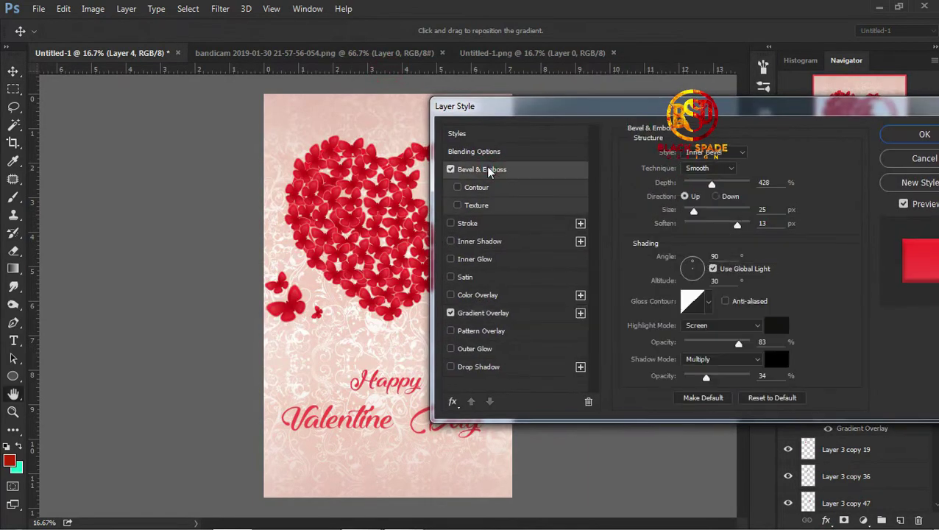
left_click_drag(694, 211, 690, 214)
left_click_drag(711, 184, 701, 188)
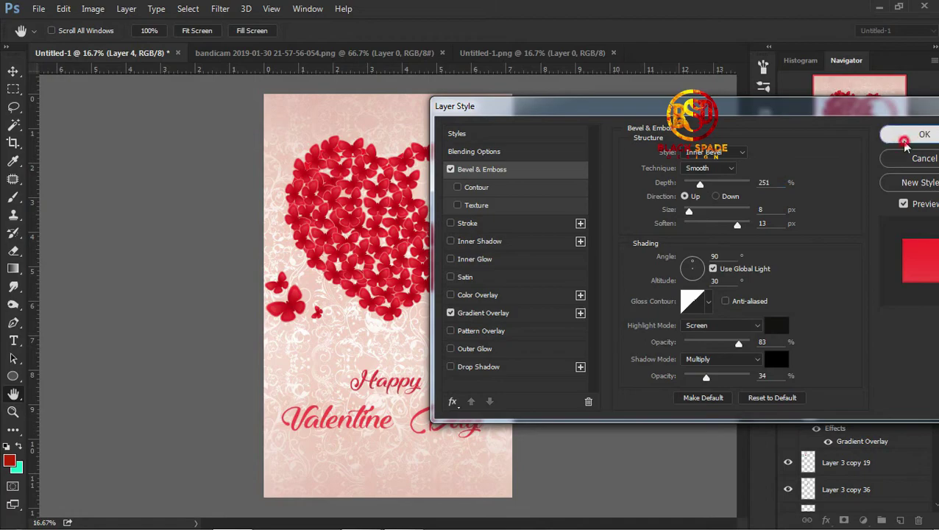
left_click(920, 135)
- Add a Bevel & Emboss effect to "Valentine Day" with 428% depth and 25 px size
double_click(836, 429)
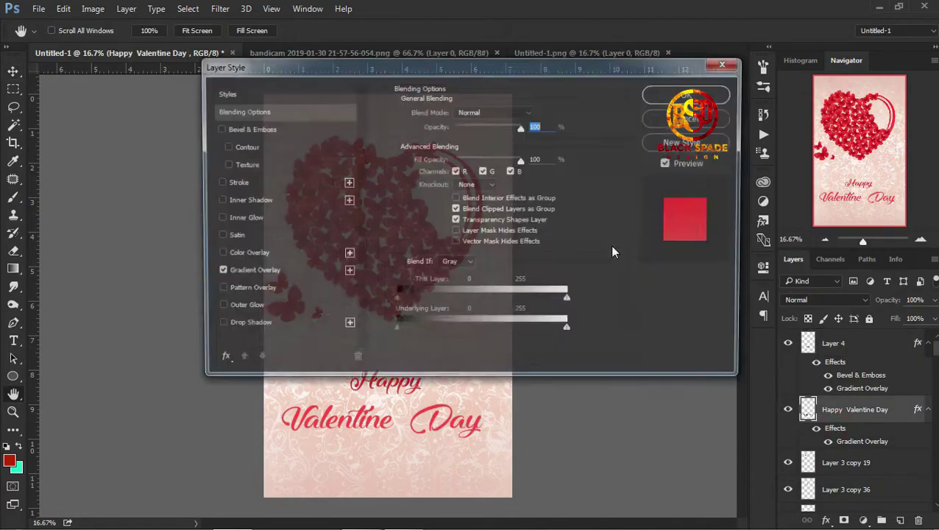
left_click(235, 128)
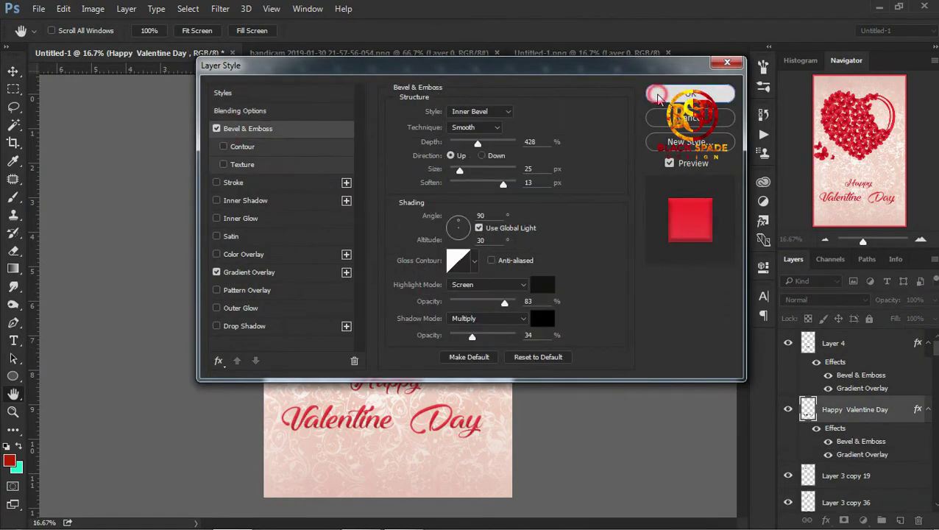
left_click(691, 94)
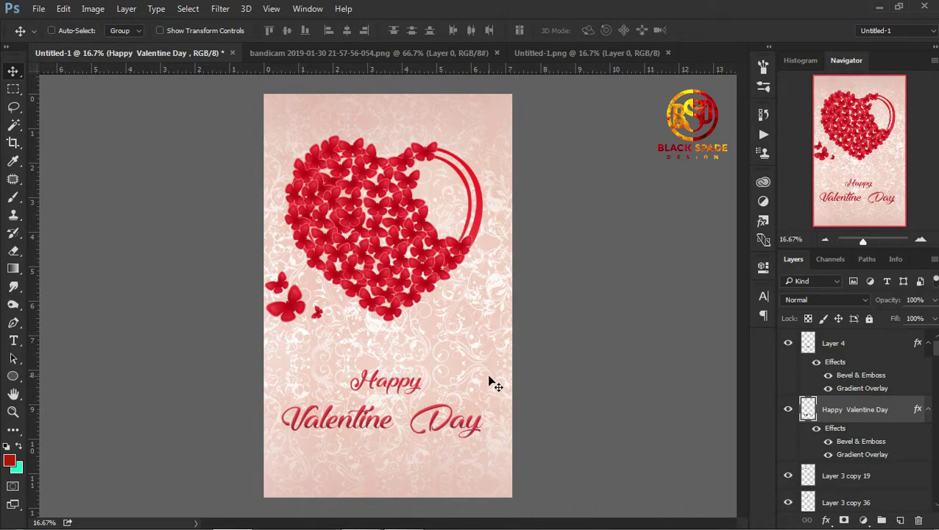
- Add a subtle black Drop Shadow to "Valentine Day" with its size, distance and opacity reduced
left_click(826, 520)
left_click(847, 512)
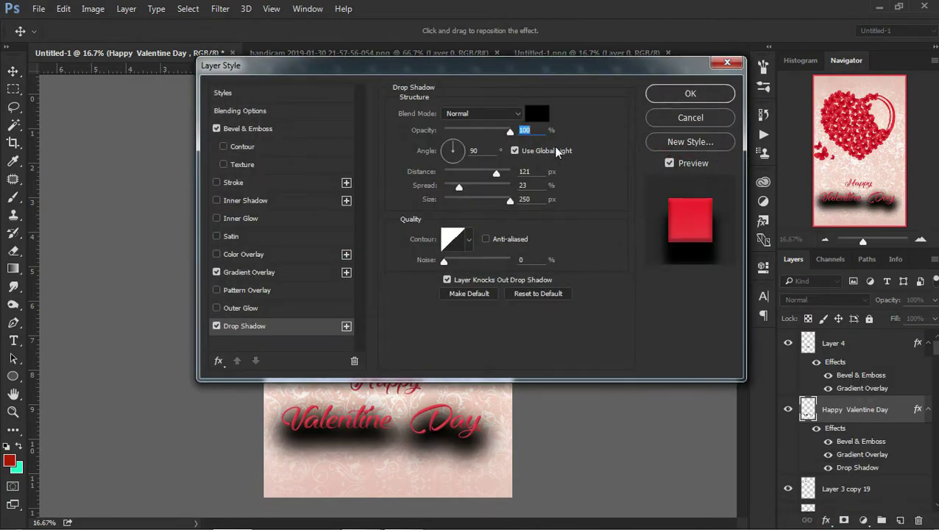
left_click_drag(510, 200, 454, 201)
left_click_drag(496, 173, 449, 175)
left_click_drag(510, 130, 476, 130)
left_click(685, 96)
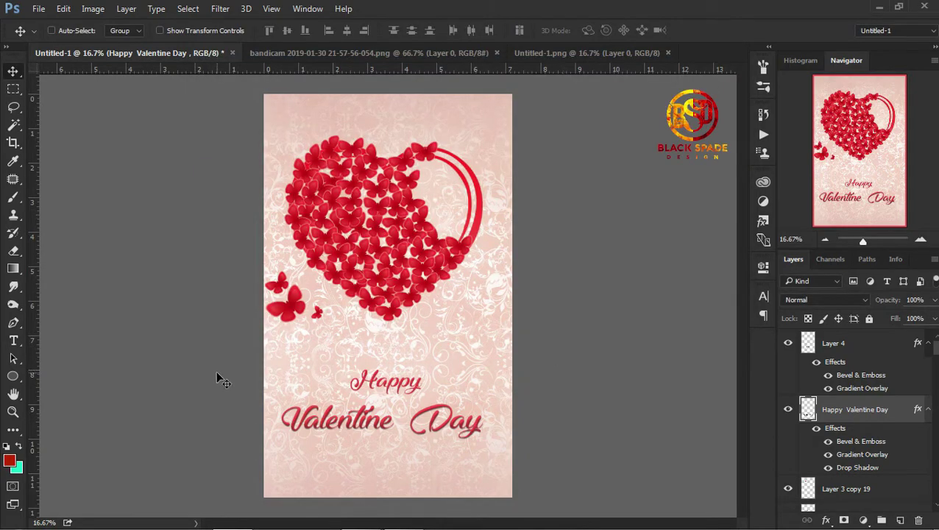
- Draw a thin 2069 × 31 px rectangle above "Happy" with a dotted 10 pt stroke and nudge it slightly down and left
left_click(14, 377)
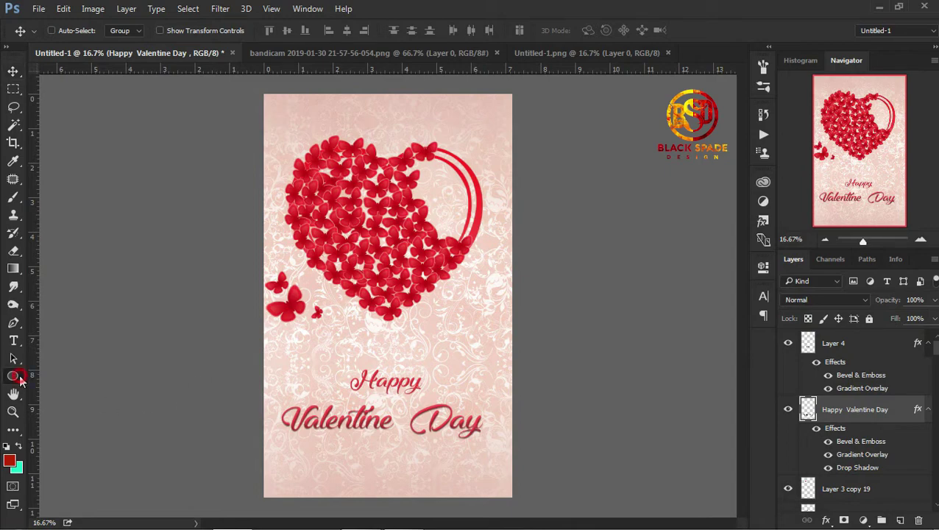
left_click(74, 376)
left_click_drag(270, 356, 509, 358)
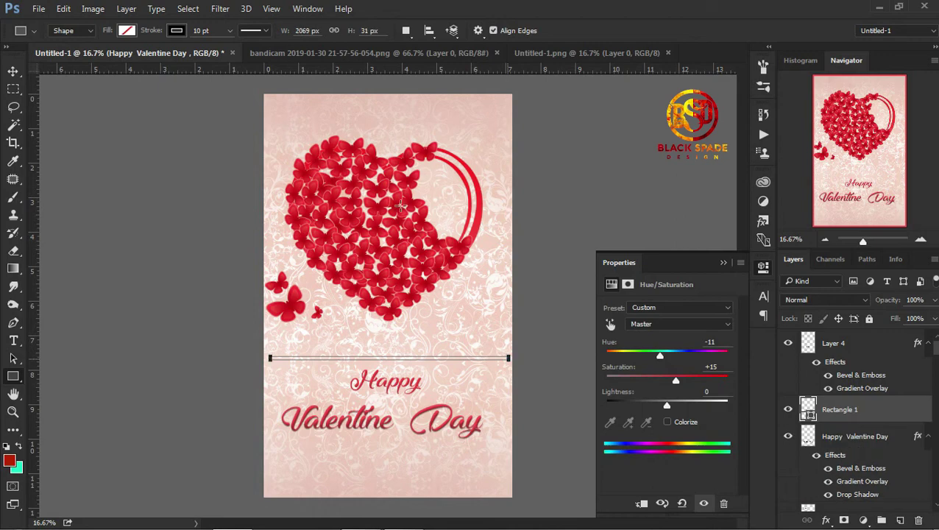
left_click(265, 32)
left_click(277, 116)
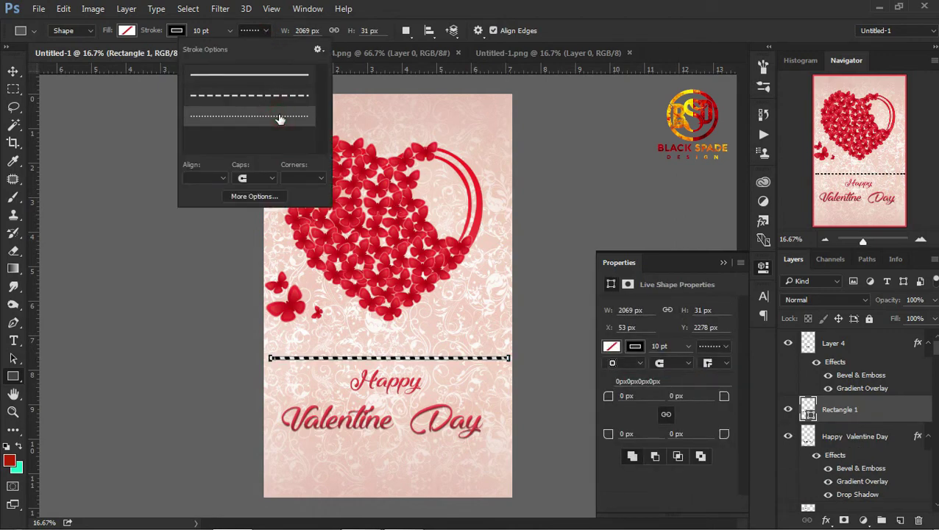
left_click(729, 262)
key("v")
left_click_drag(415, 362, 411, 362)
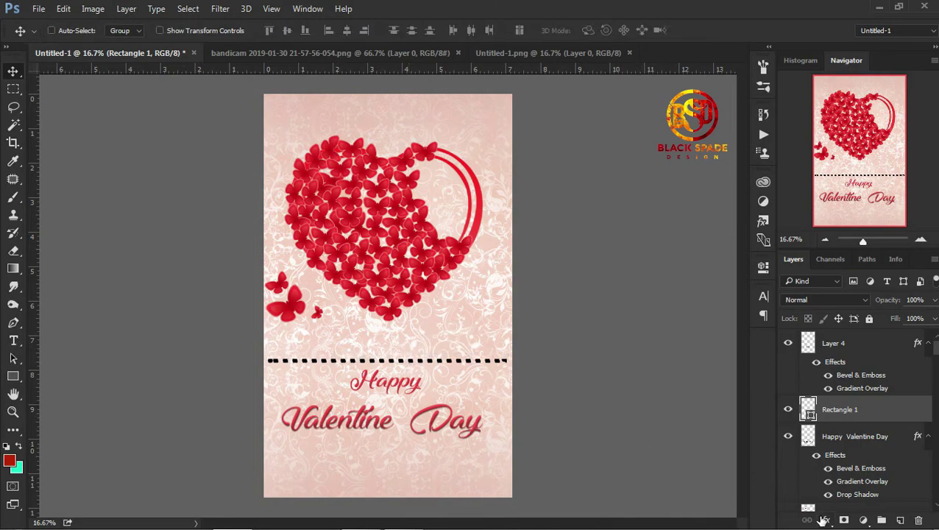
- Apply a Color Overlay in pinkish red with a hue of 350° to the dotted line
left_click(823, 519)
left_click(849, 445)
left_click_drag(521, 68, 705, 99)
left_click(716, 143)
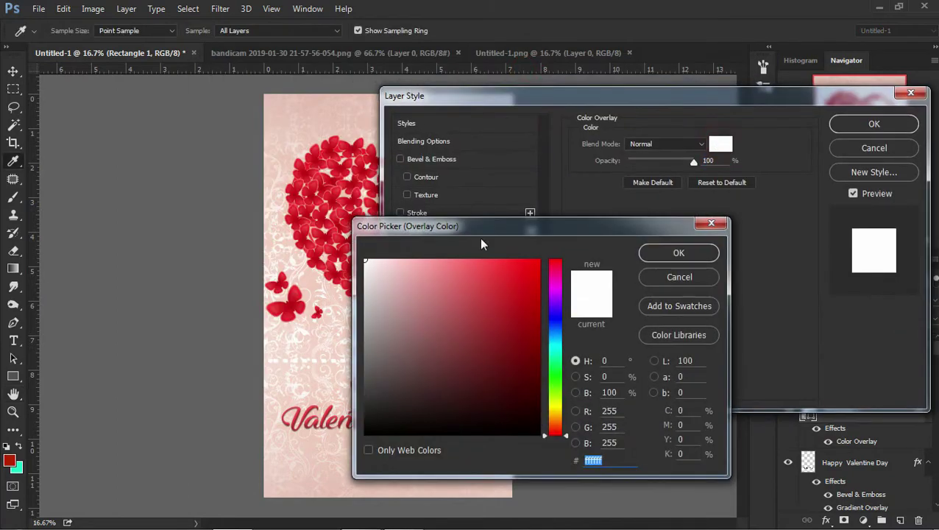
left_click_drag(556, 285, 560, 265)
left_click(511, 262)
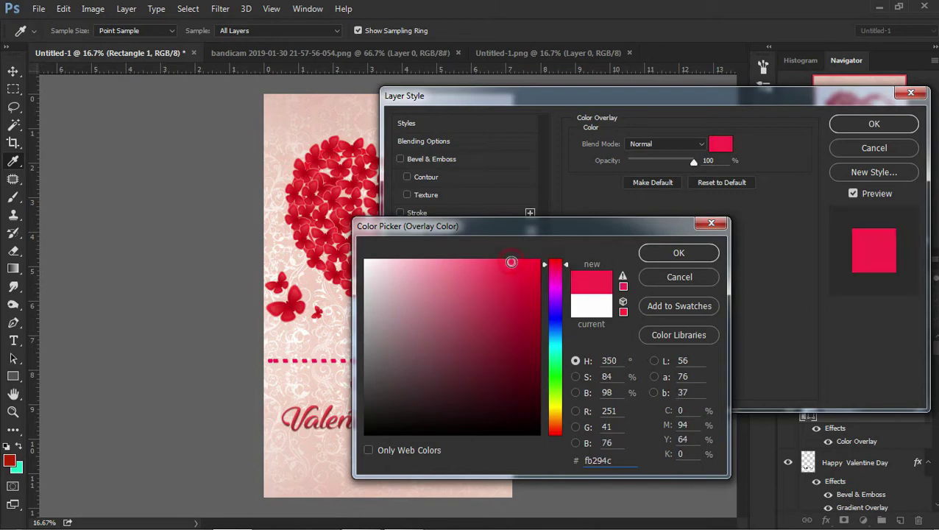
left_click_drag(511, 262, 496, 261)
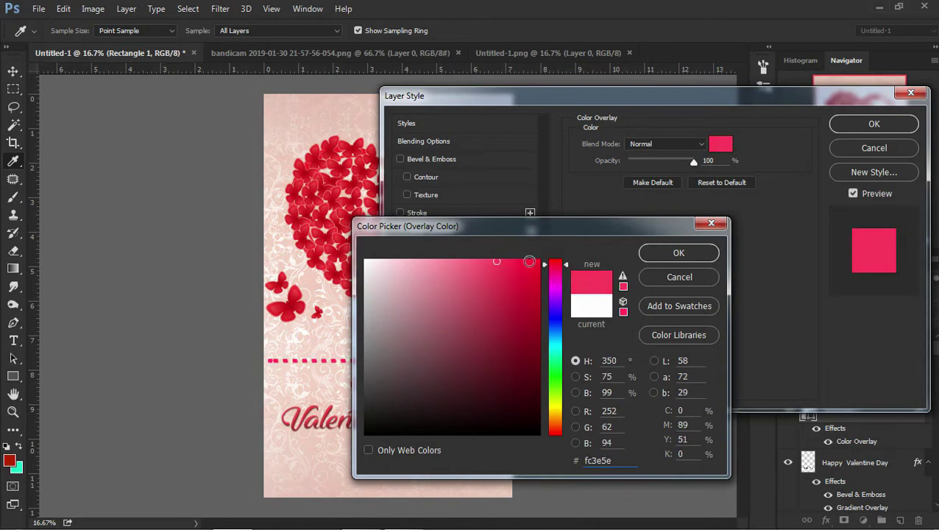
left_click(659, 256)
left_click(849, 124)
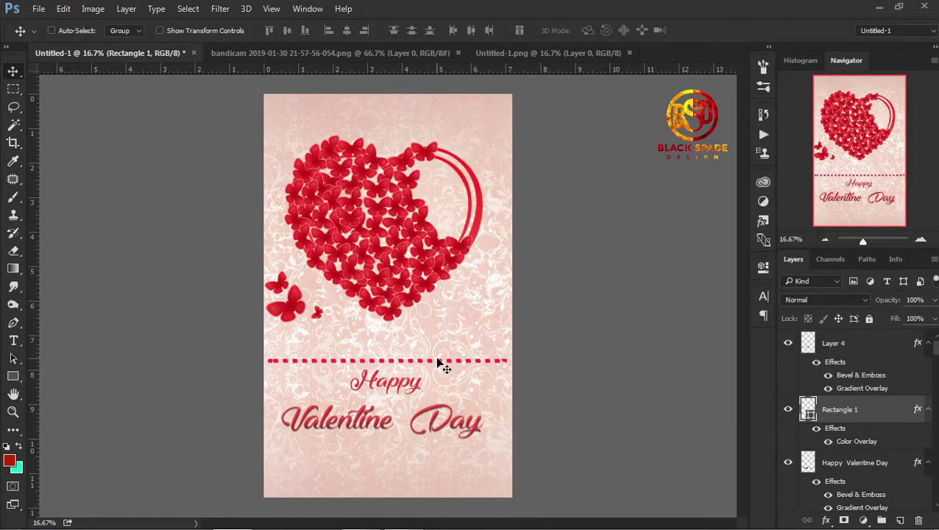
- Set the dotted line's opacity to 50% and place a duplicate of it just below "Valentine Day"
key("5")
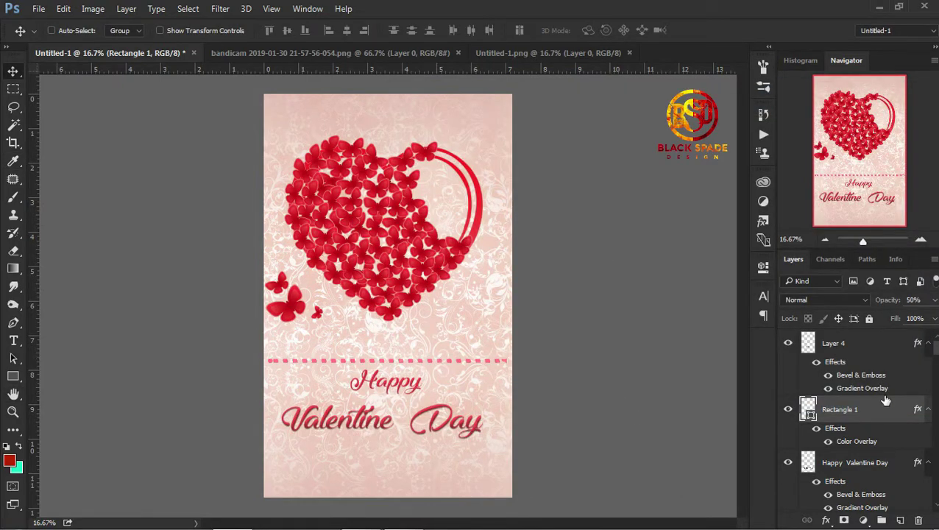
left_click_drag(887, 410, 901, 520)
left_click_drag(426, 361, 424, 441)
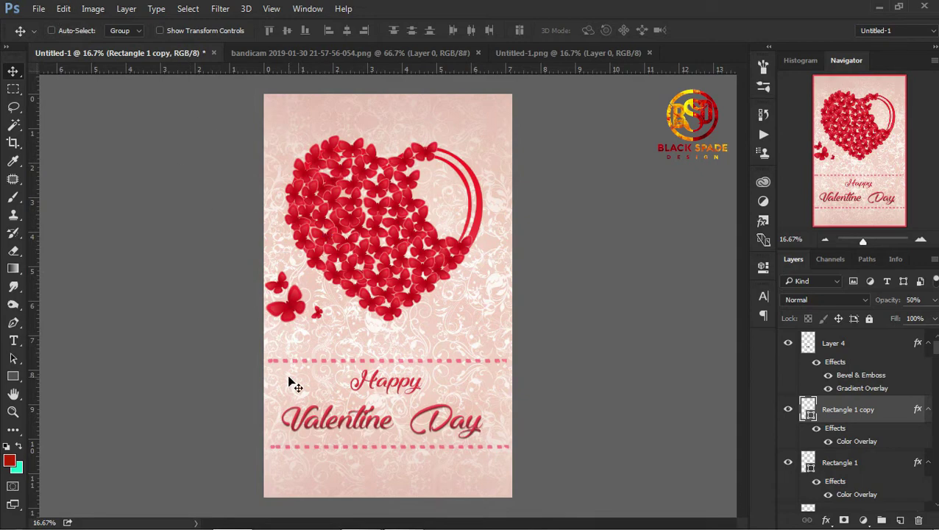
- Duplicate the smallest loose butterfly at the heart's lower left, move the copy to the right and free-transform it
right_click(309, 317)
left_click(315, 321)
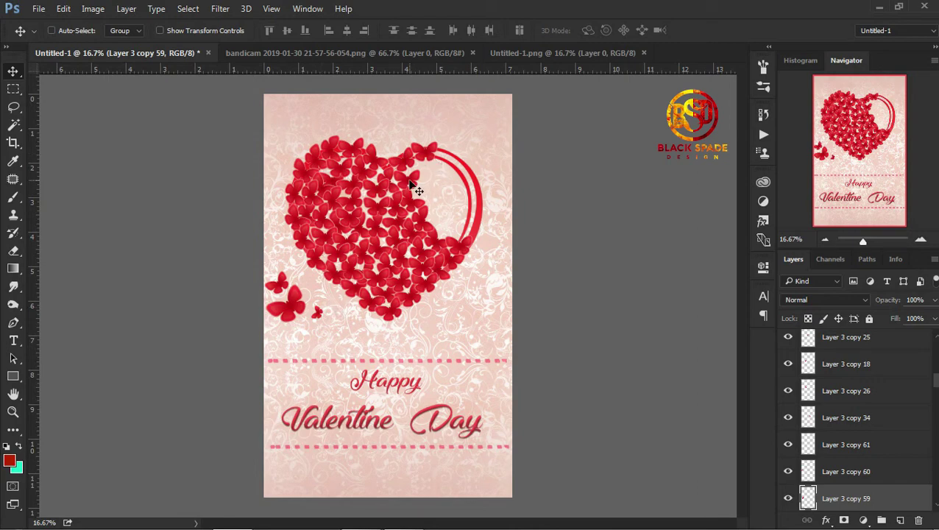
left_click_drag(902, 497, 900, 521)
left_click_drag(412, 142, 507, 180)
key("ctrl+t")
key("Return")
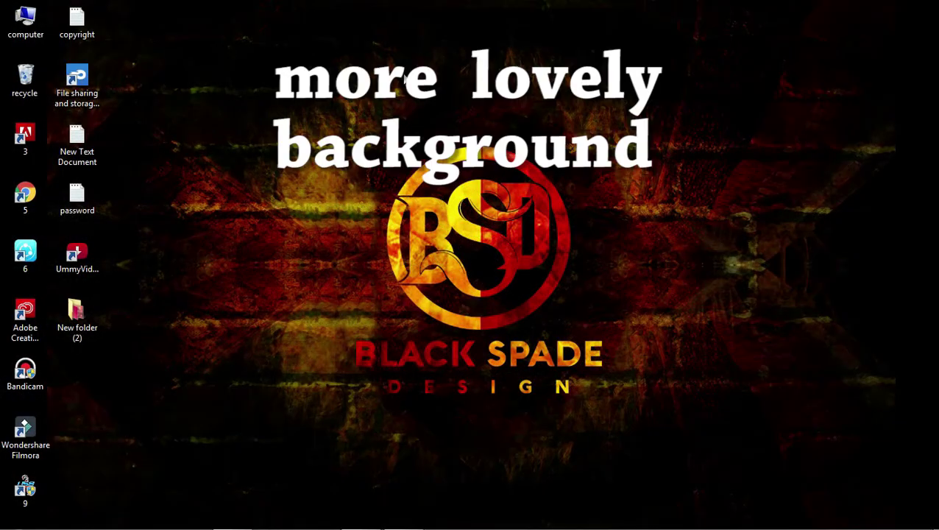
- Open "New folder (2)" from the desktop, look through its heart background images in Windows Photo Viewer and close both windows
double_click(77, 324)
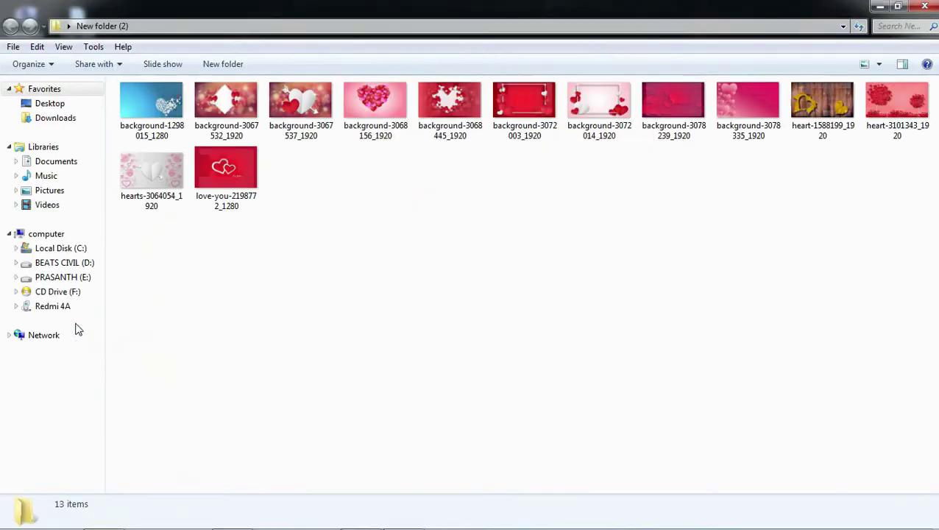
left_click(148, 95)
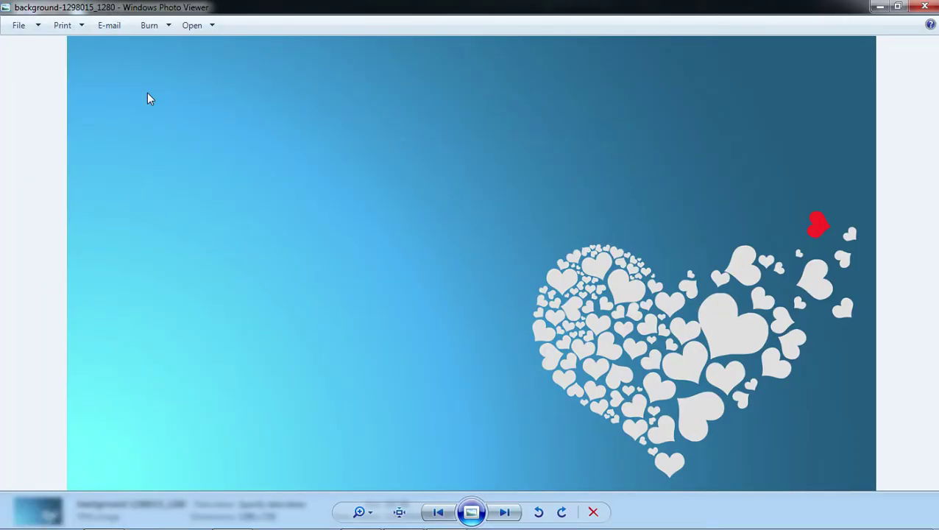
key("Right")
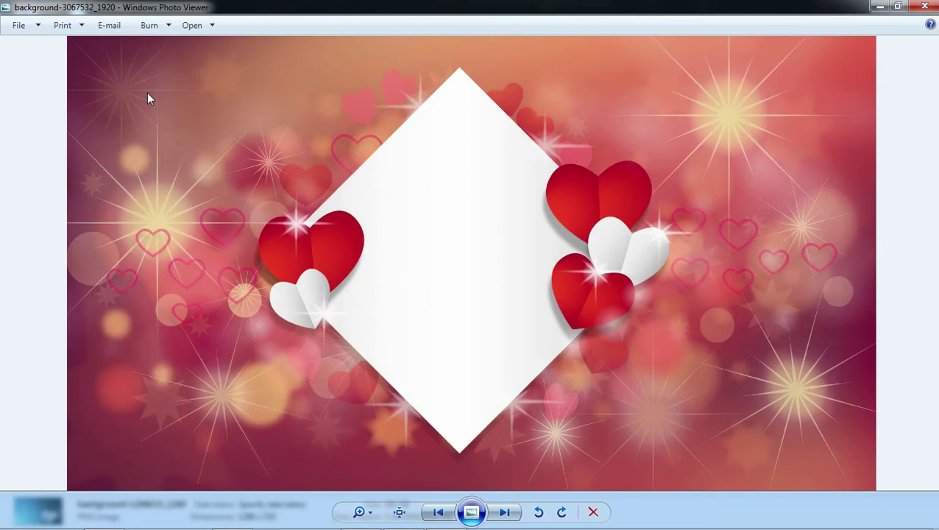
key("Right")
key("Right")
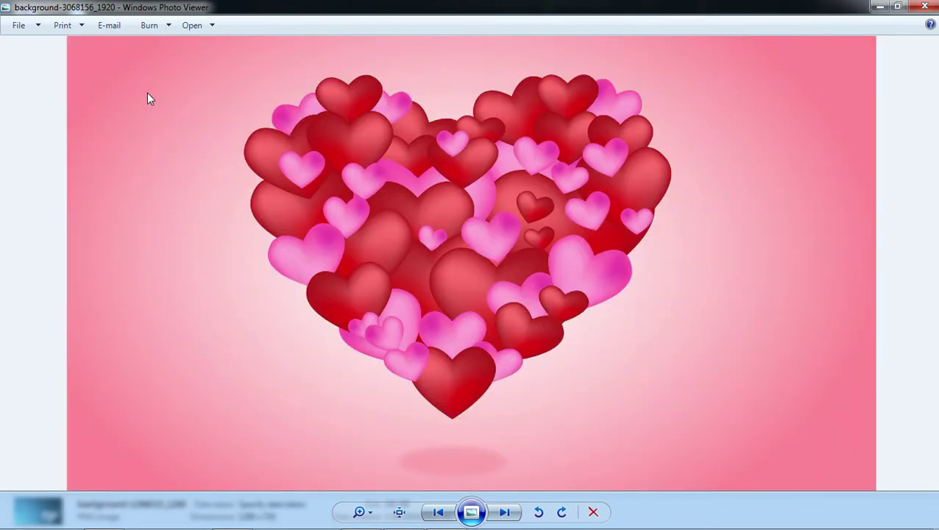
key("Right")
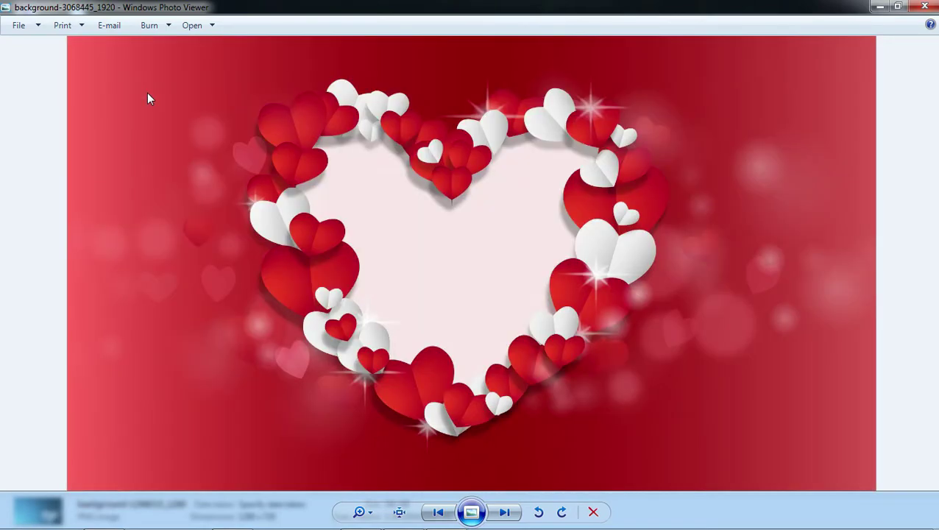
key("Right")
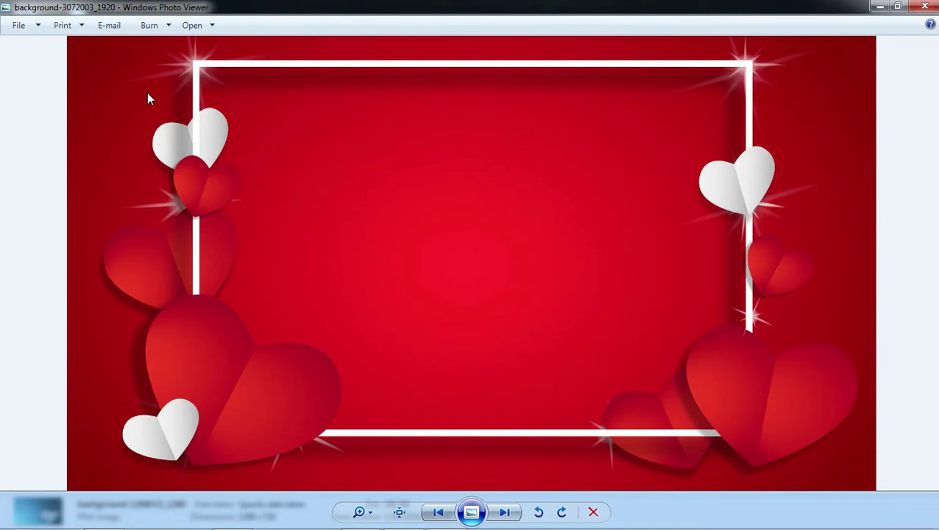
key("Right")
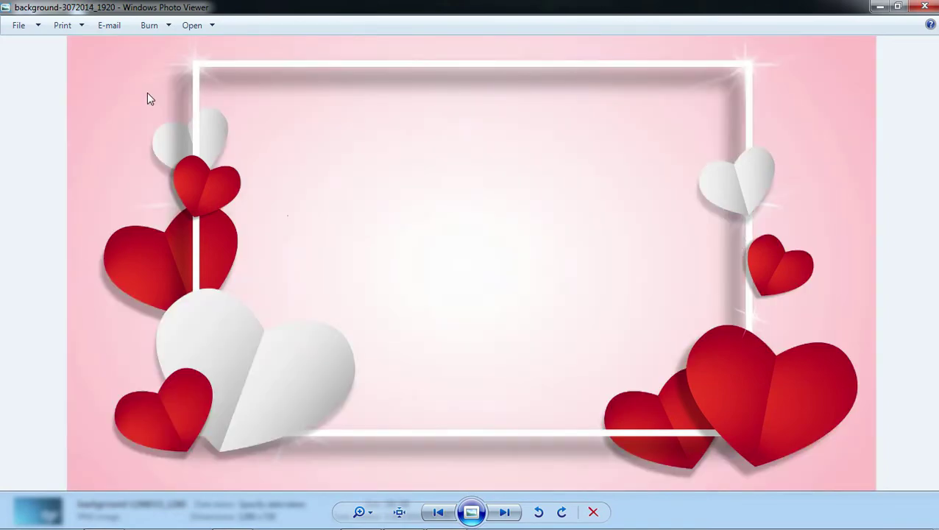
key("Right")
key("Right")
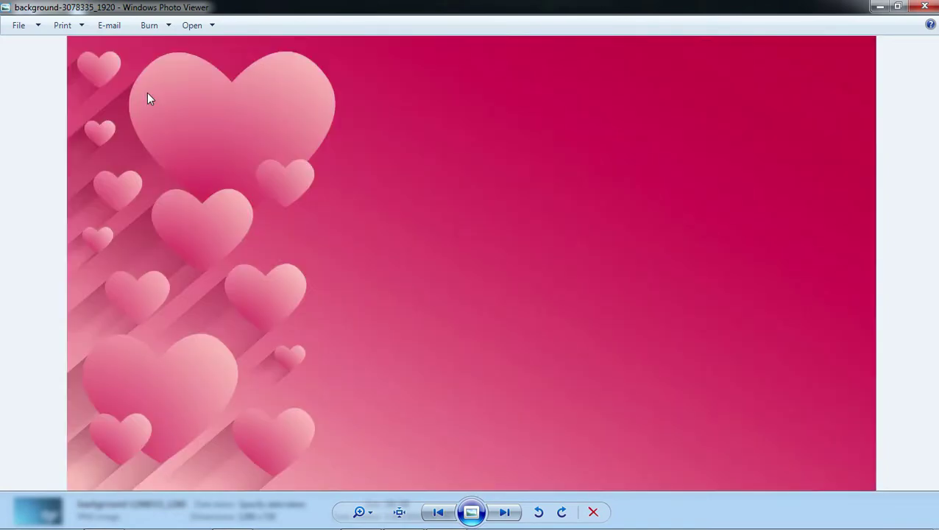
key("Right")
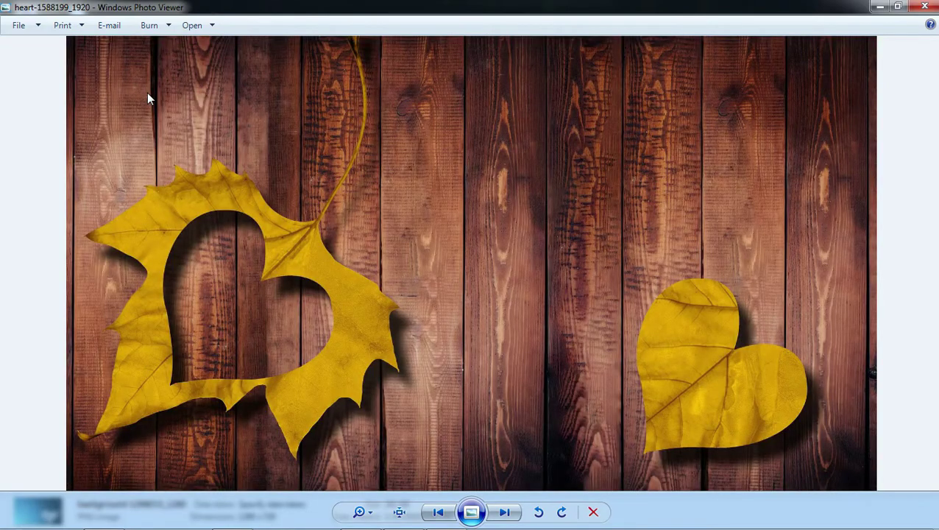
key("Right")
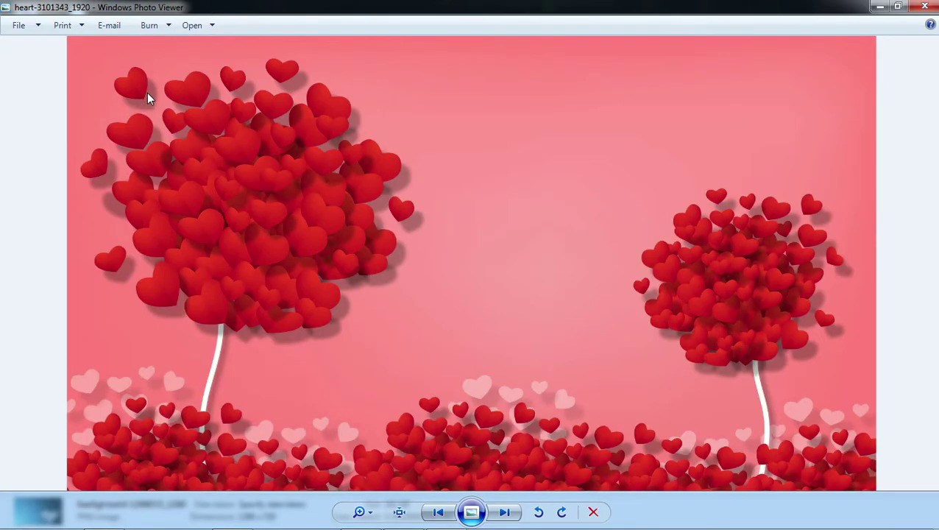
key("Right")
key("Right")
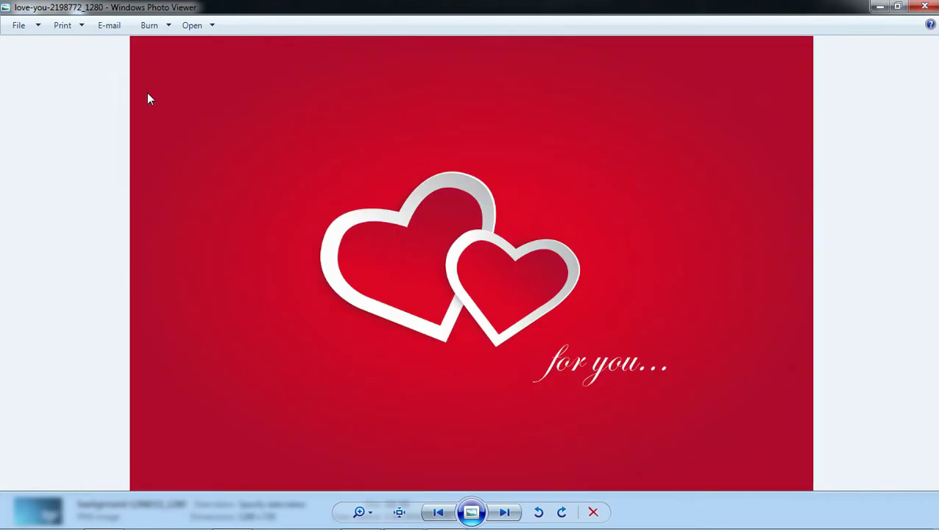
key("Right")
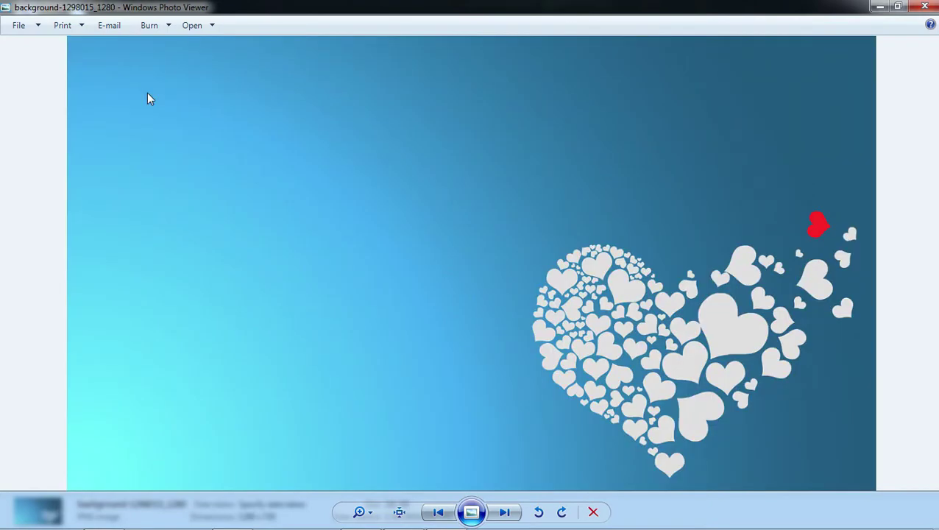
left_click(926, 7)
left_click(929, 6)
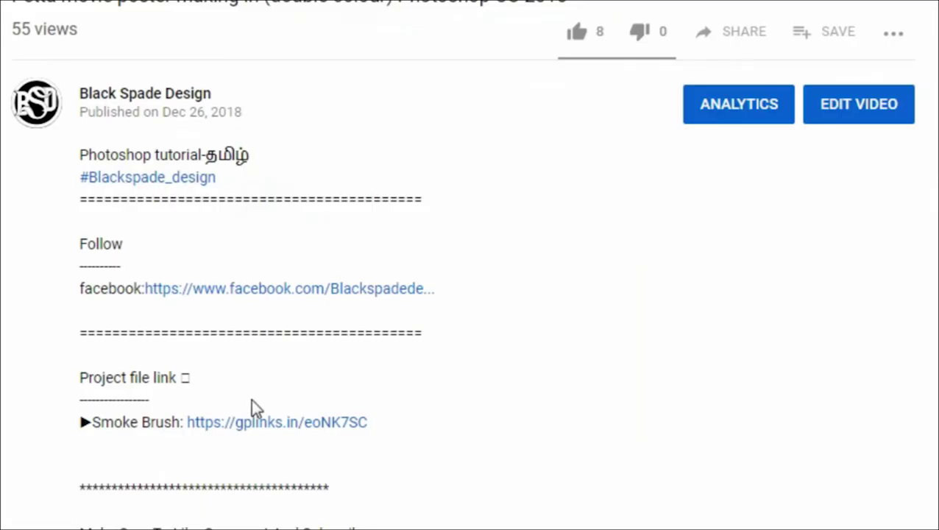
- Open the Smoke Brush project link from the YouTube video description and continue past the GPlinks captcha page
left_click(266, 431)
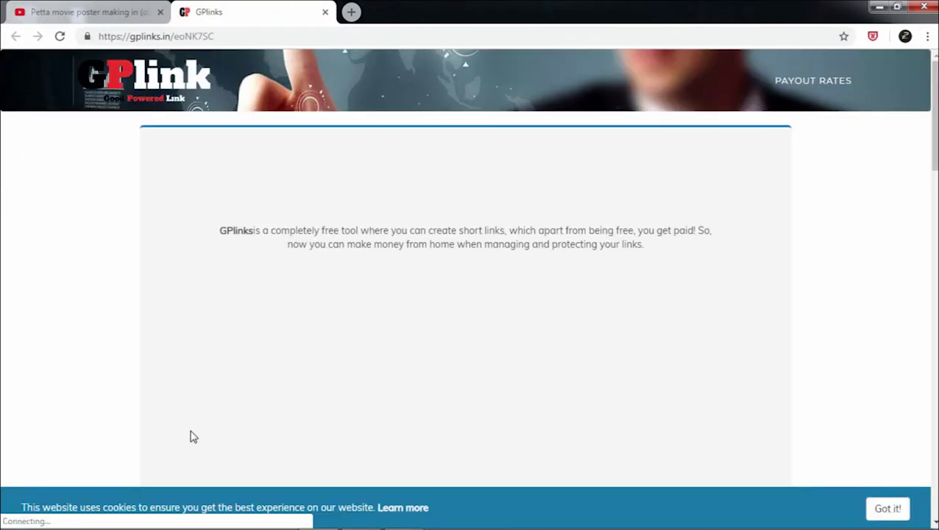
scroll(924, 132, "down", 6)
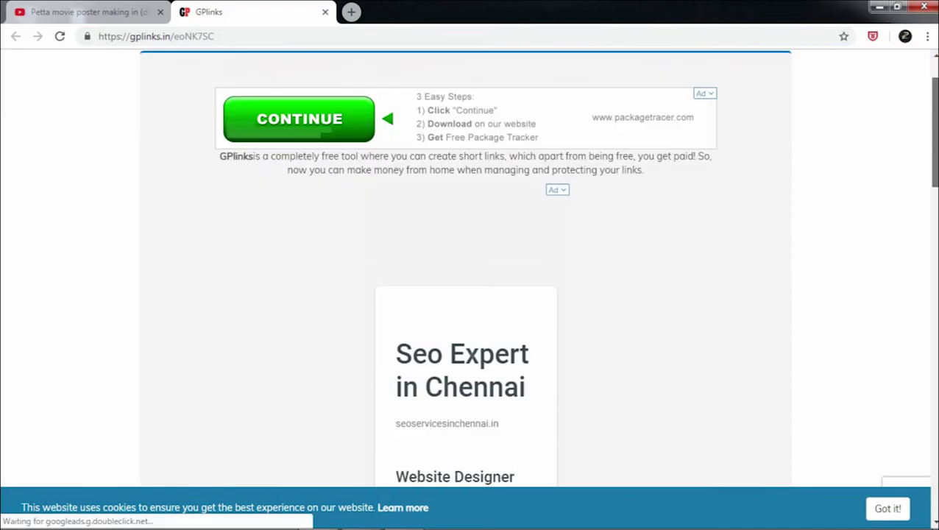
scroll(464, 267, "down", 10)
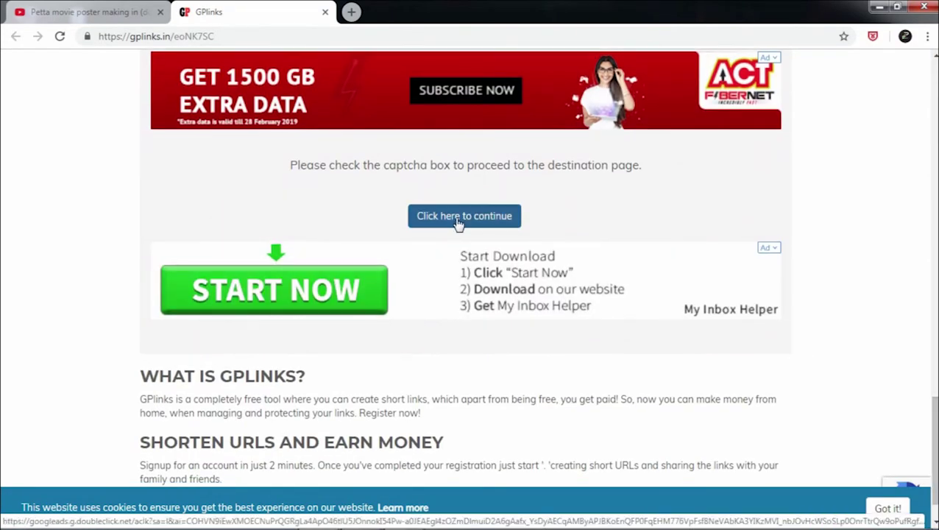
left_click(468, 221)
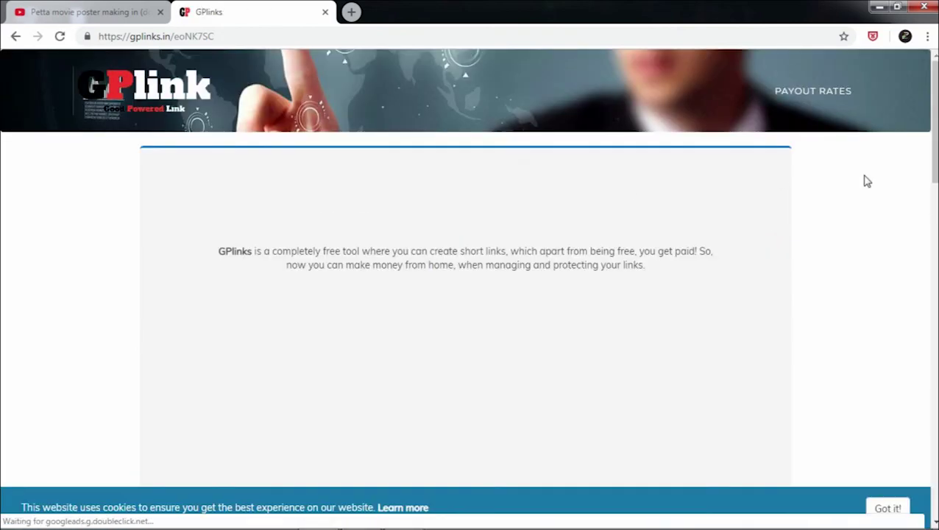
- Get the destination link from GPlinks and start downloading Free_Smoke_Photoshop_Brushes_5 from MediaFire
left_click(932, 351)
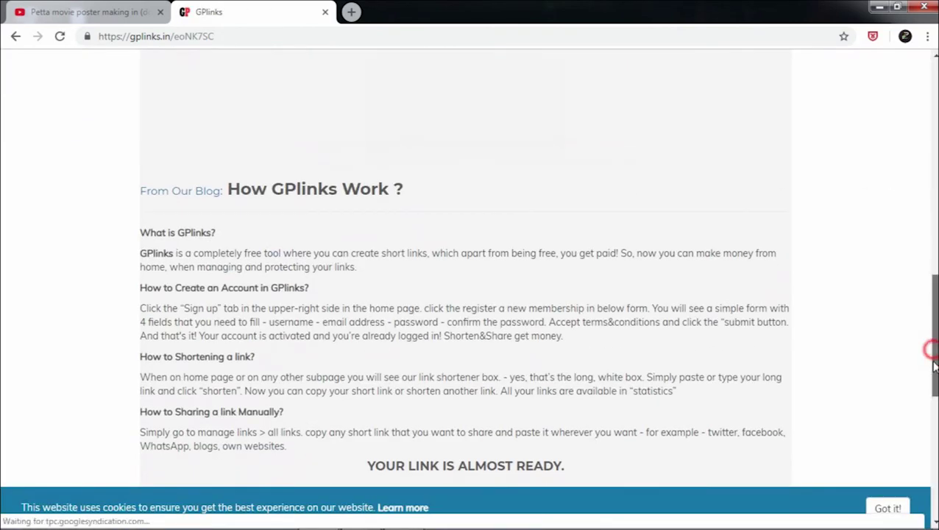
left_click_drag(932, 352, 932, 442)
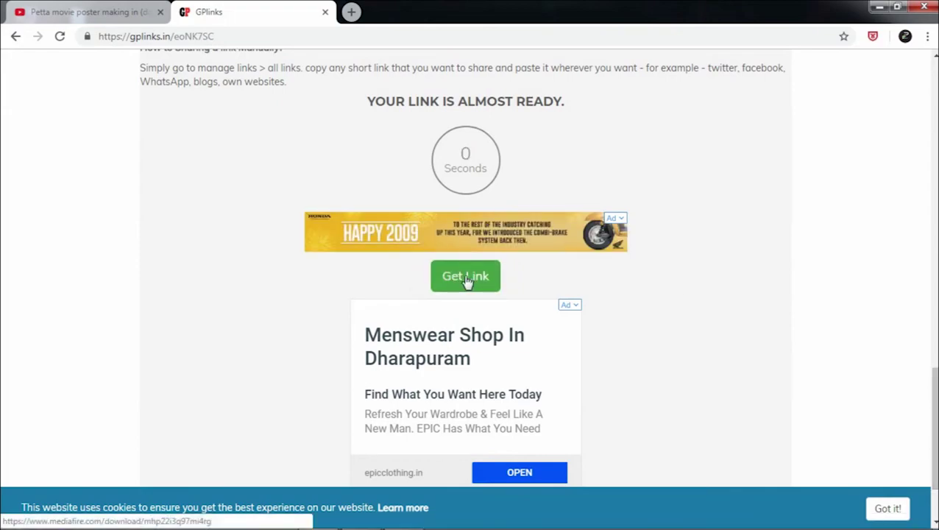
left_click(465, 277)
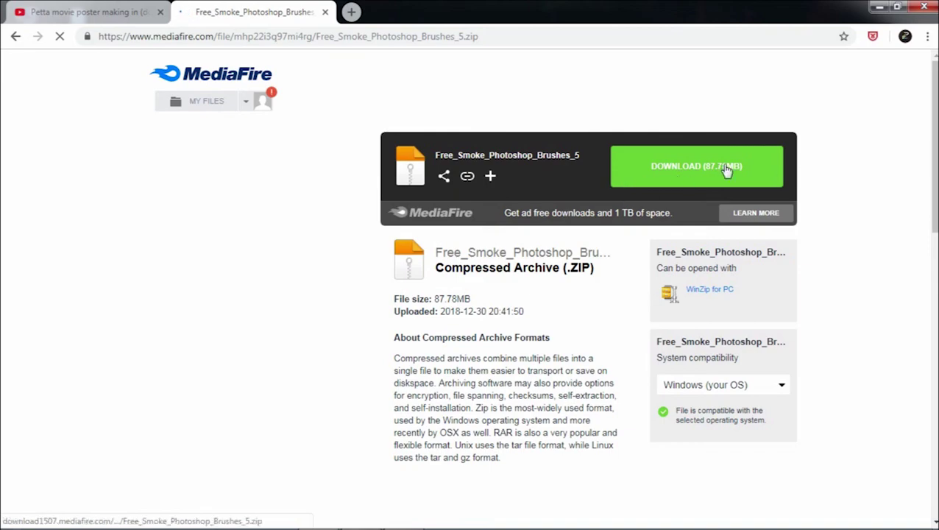
left_click(714, 159)
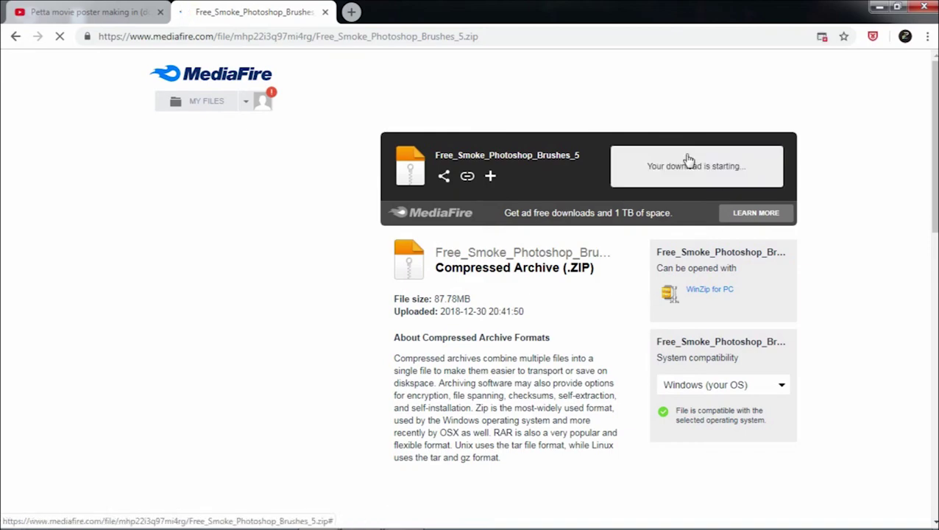